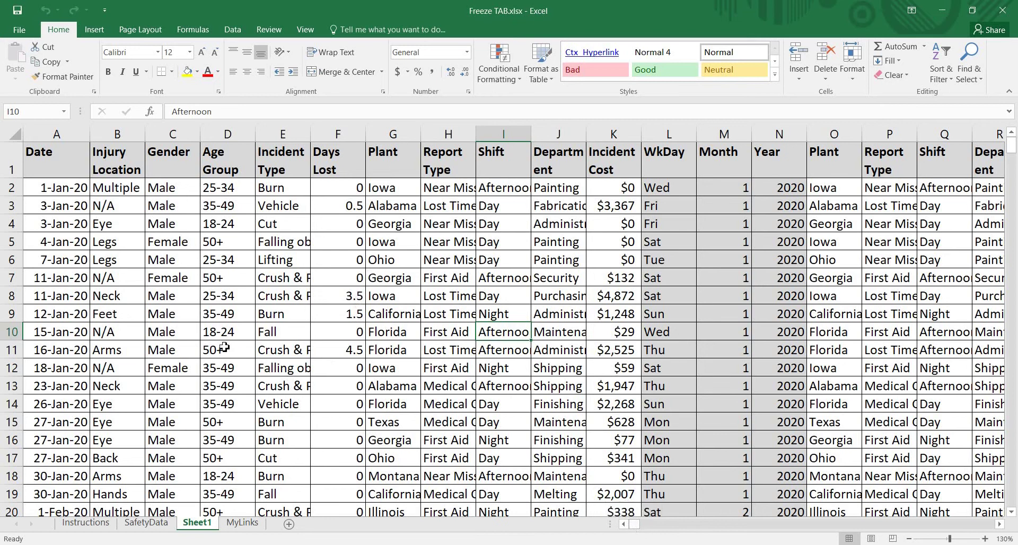
Step: Look through the incident records down Sheet1, checking whether the header row stays in view
{"action": "scroll", "coordinate": [225, 347], "scroll_direction": "down", "scroll_amount": 5}
{"action": "scroll", "coordinate": [225, 347], "scroll_direction": "up", "scroll_amount": 4}
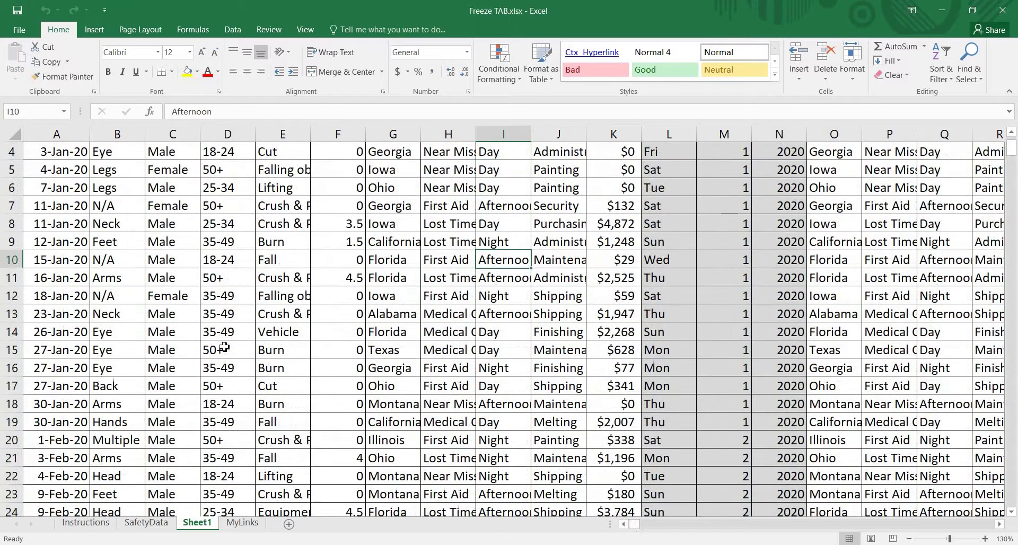
{"action": "scroll", "coordinate": [224, 347], "scroll_direction": "up", "scroll_amount": 1}
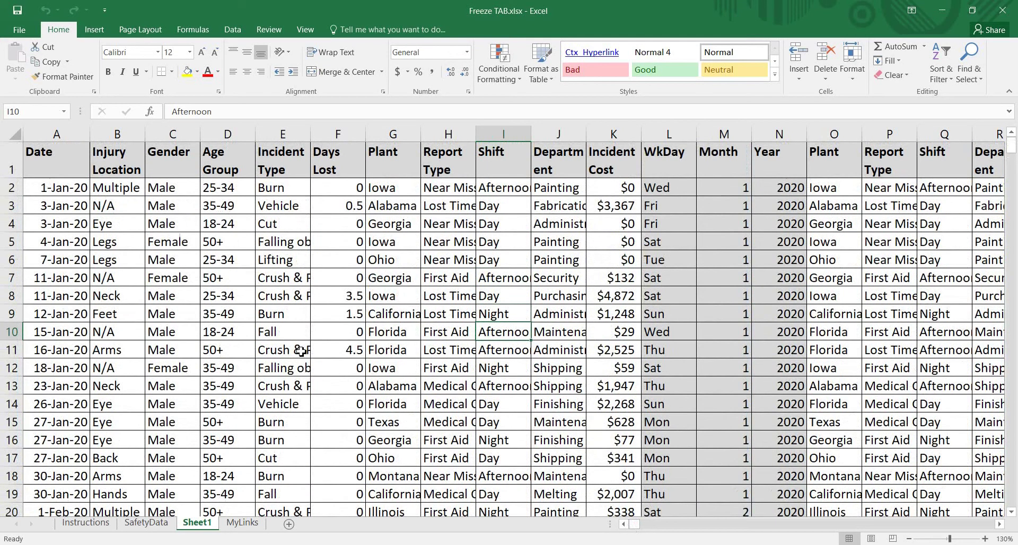
{"action": "scroll", "coordinate": [301, 351], "scroll_direction": "down", "scroll_amount": 2}
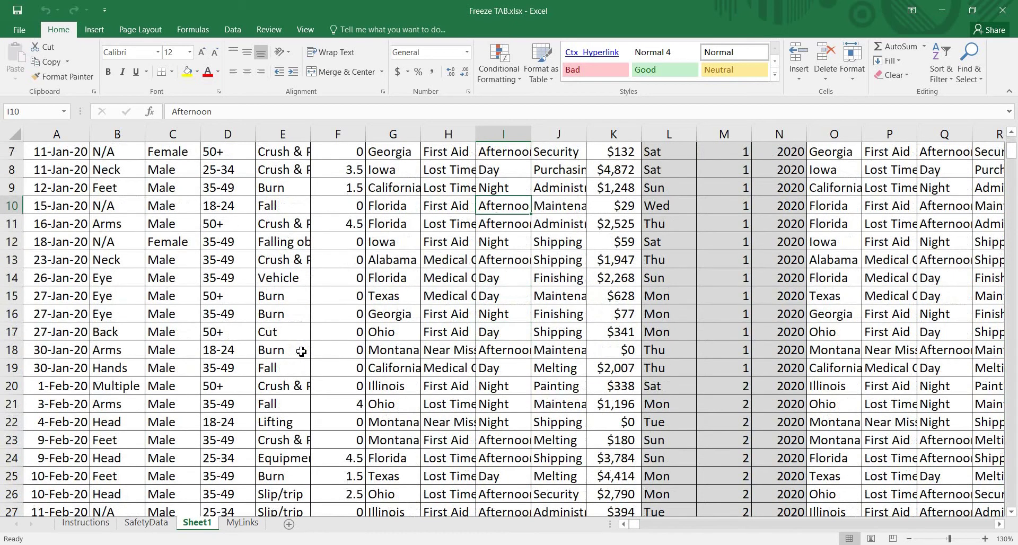
{"action": "scroll", "coordinate": [301, 352], "scroll_direction": "up", "scroll_amount": 2}
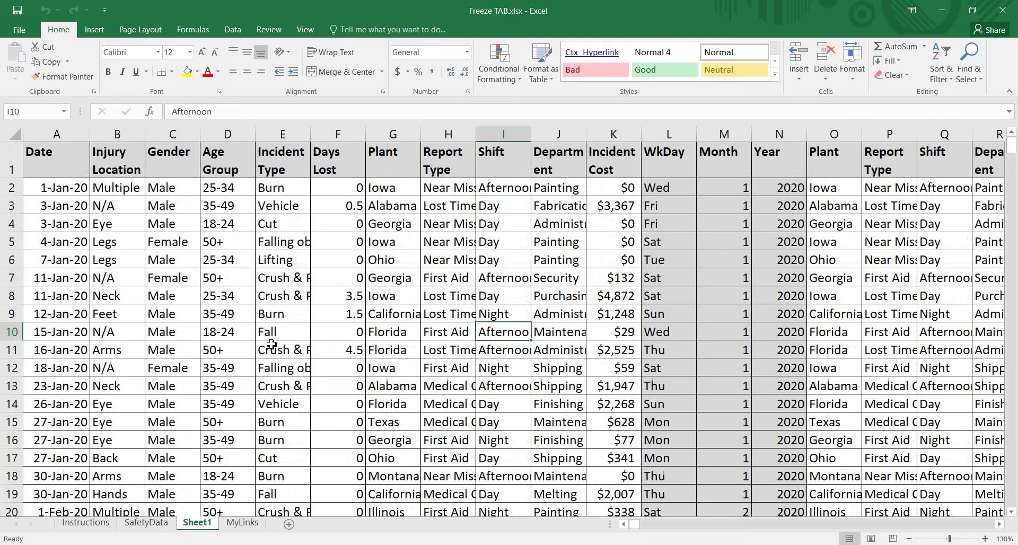
{"action": "scroll", "coordinate": [272, 345], "scroll_direction": "down", "scroll_amount": 2}
{"action": "scroll", "coordinate": [271, 344], "scroll_direction": "down", "scroll_amount": 7}
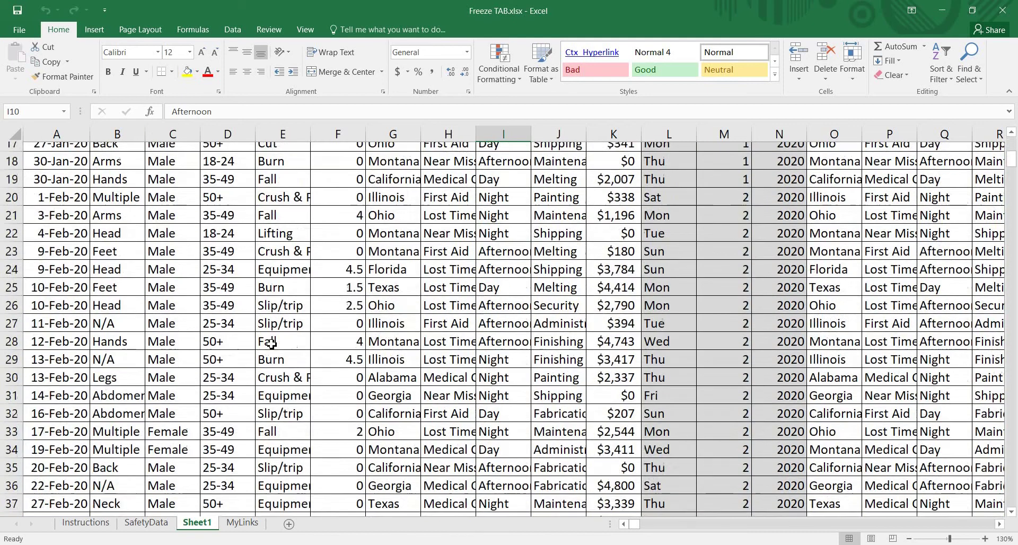
{"action": "scroll", "coordinate": [271, 345], "scroll_direction": "down", "scroll_amount": 20}
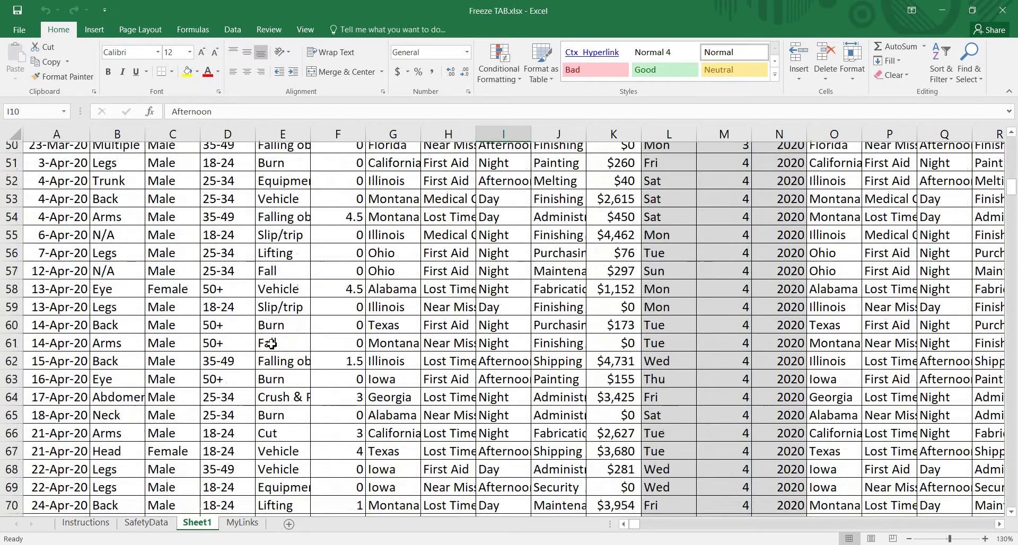
{"action": "scroll", "coordinate": [271, 344], "scroll_direction": "down", "scroll_amount": 10}
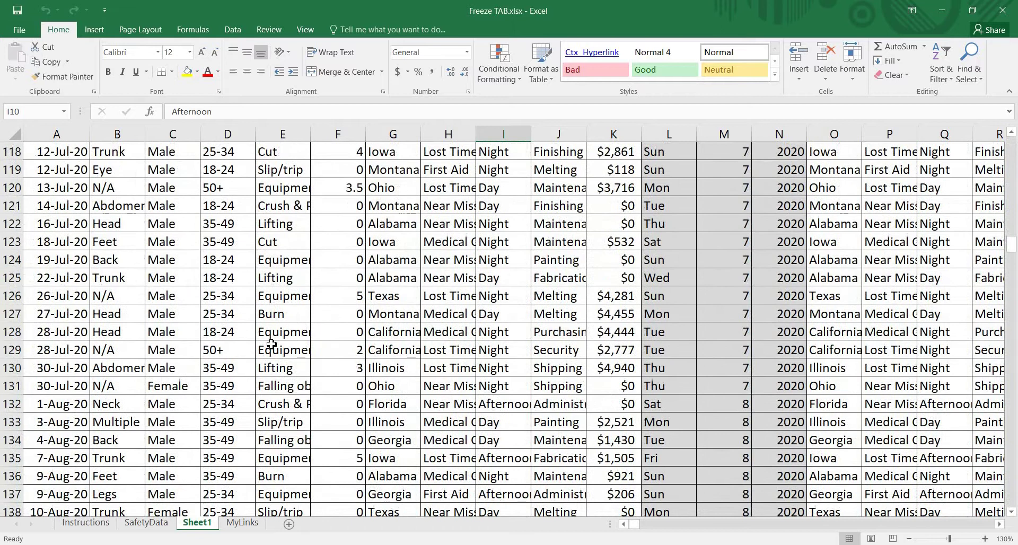
{"action": "scroll", "coordinate": [271, 345], "scroll_direction": "down", "scroll_amount": 11}
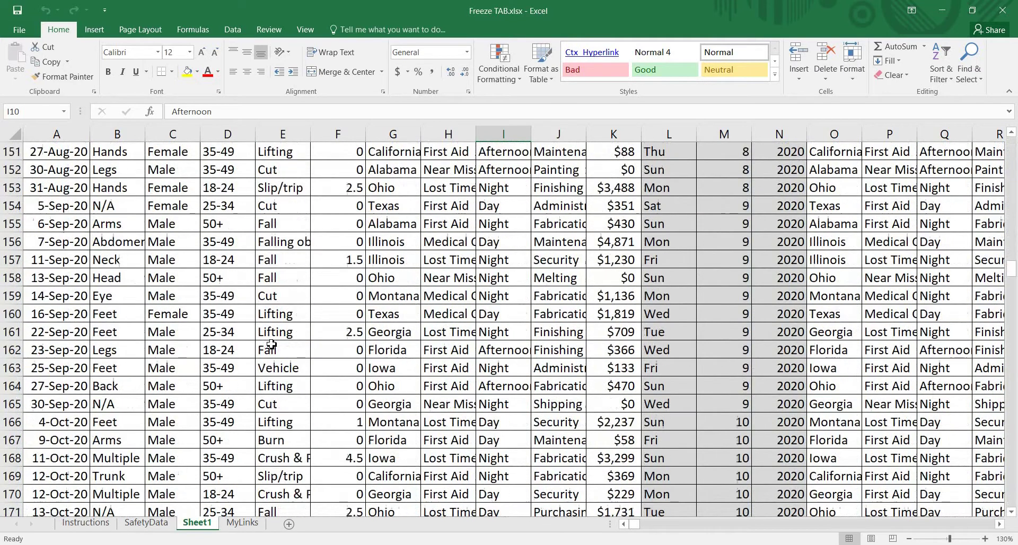
{"action": "scroll", "coordinate": [271, 345], "scroll_direction": "down", "scroll_amount": 11}
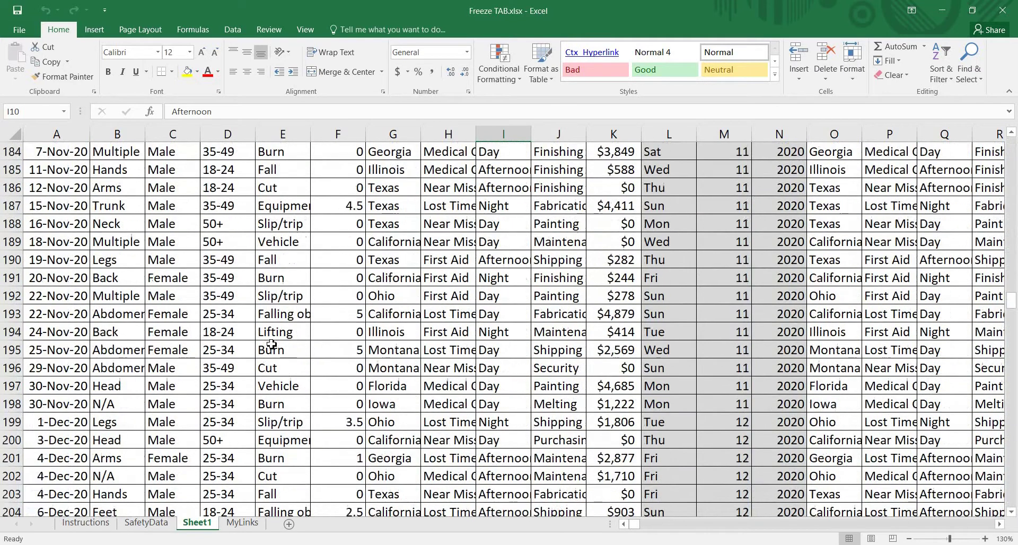
{"action": "scroll", "coordinate": [272, 345], "scroll_direction": "up", "scroll_amount": 4}
{"action": "scroll", "coordinate": [272, 344], "scroll_direction": "up", "scroll_amount": 4}
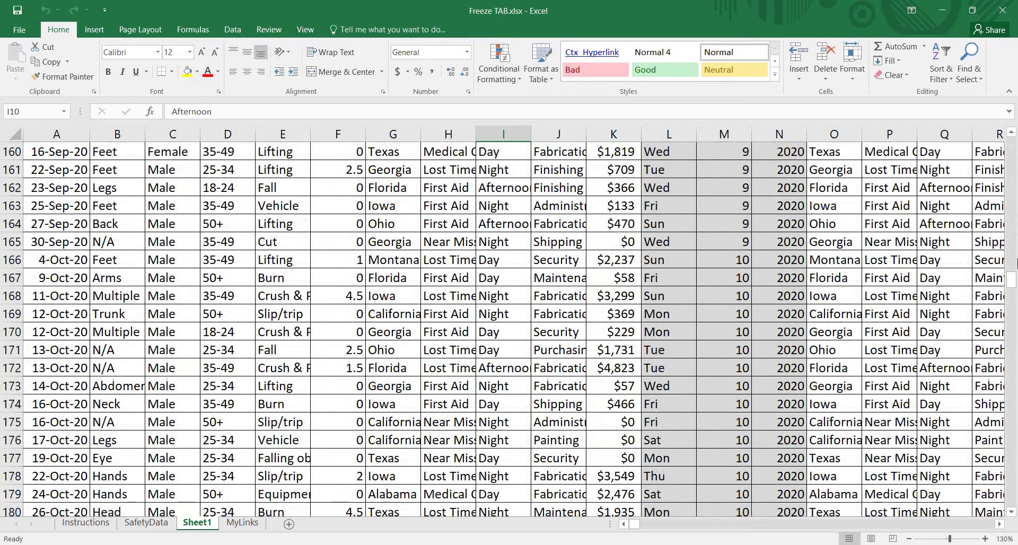
{"action": "left_click_drag", "start_coordinate": [1012, 287], "coordinate": [1010, 143]}
{"action": "scroll", "coordinate": [809, 226], "scroll_direction": "down", "scroll_amount": 2}
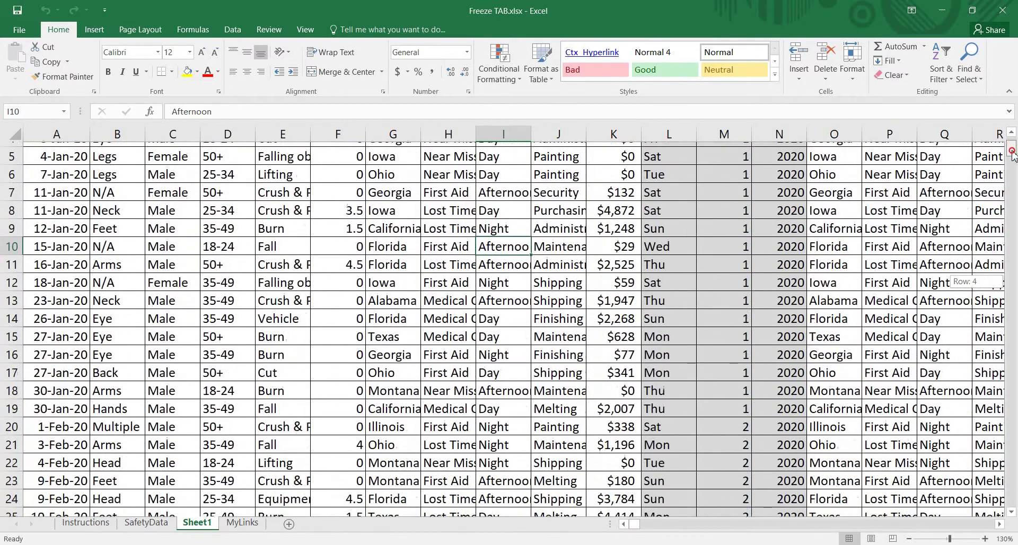
{"action": "scroll", "coordinate": [810, 226], "scroll_direction": "down", "scroll_amount": 5}
{"action": "scroll", "coordinate": [810, 226], "scroll_direction": "down", "scroll_amount": 4}
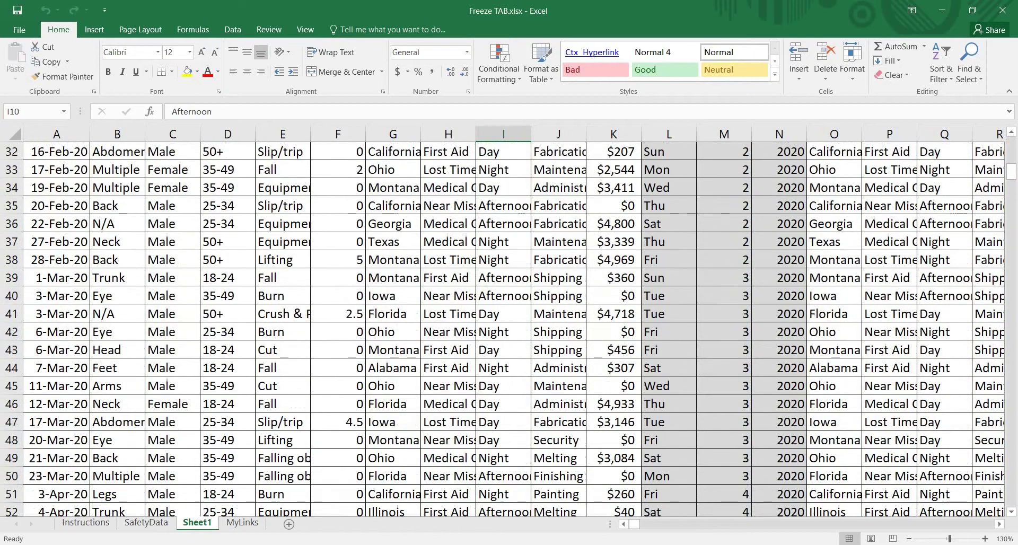
Step: Look across the sheet's columns beyond Shift and return to the Date column and header row
{"action": "mouse_move", "coordinate": [636, 527]}
{"action": "left_mouse_down"}
{"action": "mouse_move", "coordinate": [645, 525]}
{"action": "mouse_move", "coordinate": [634, 525]}
{"action": "left_mouse_up"}
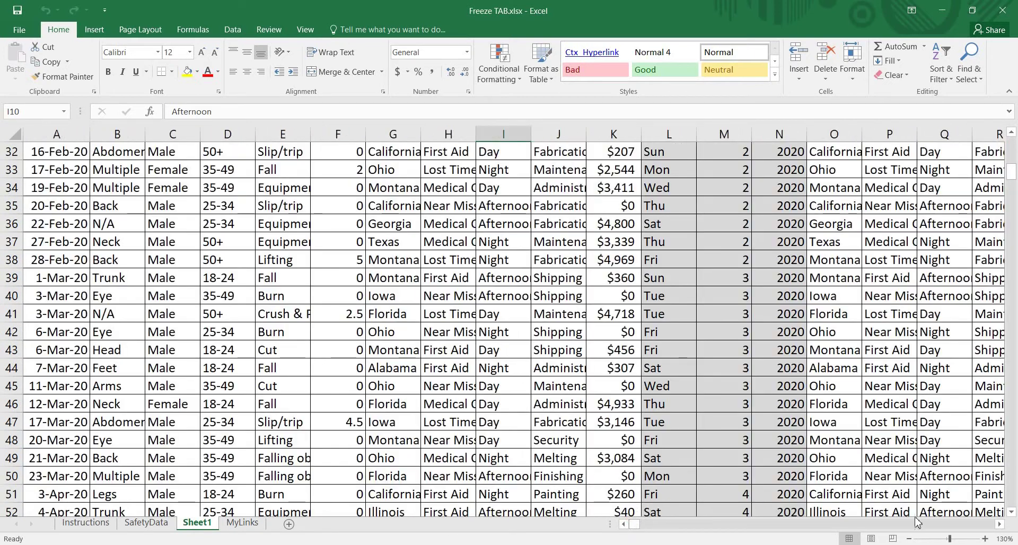
{"action": "left_click", "coordinate": [998, 525]}
{"action": "left_click", "coordinate": [998, 525]}
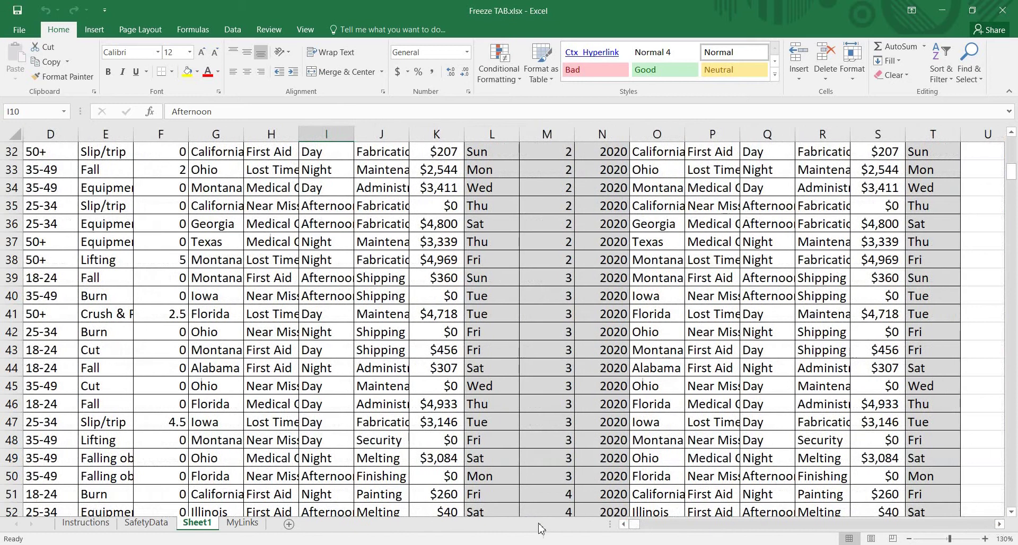
{"action": "left_click", "coordinate": [622, 525]}
{"action": "left_click", "coordinate": [623, 524]}
{"action": "left_click", "coordinate": [623, 525]}
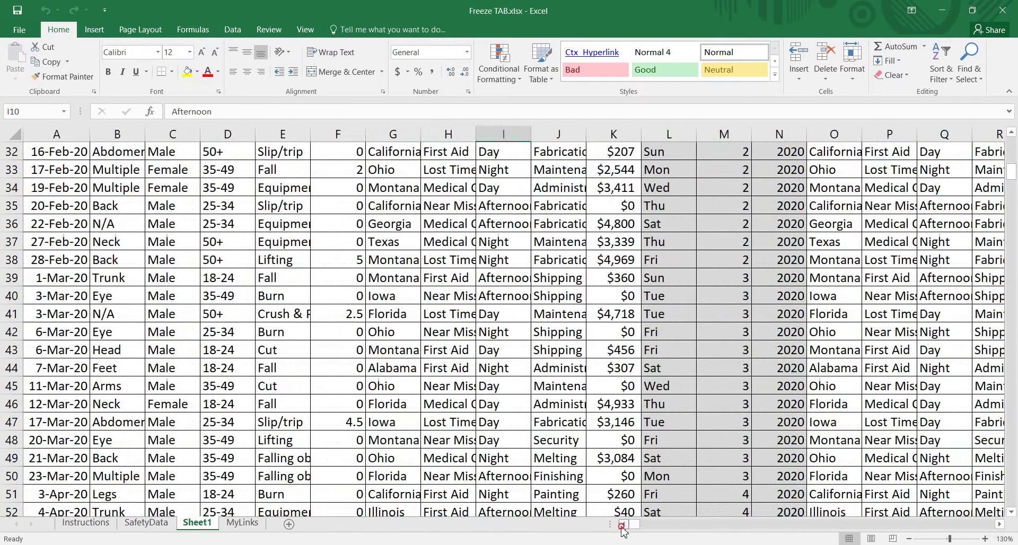
{"action": "scroll", "coordinate": [187, 391], "scroll_direction": "up", "scroll_amount": 10}
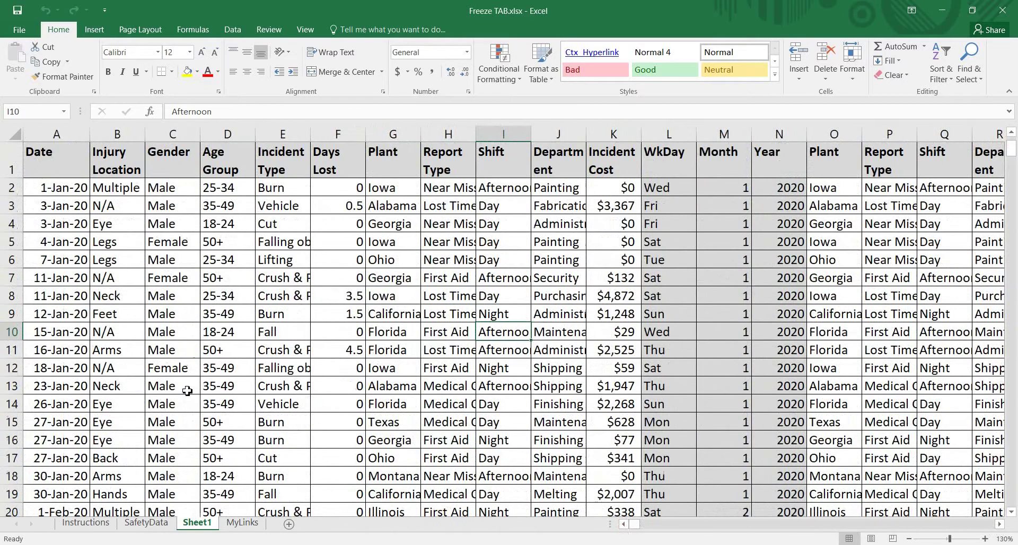
Step: Go through the headers Date, Injury Location, Gender, Age Group and Incident Type in row 1
{"action": "left_click", "coordinate": [12, 160]}
{"action": "left_click", "coordinate": [44, 155]}
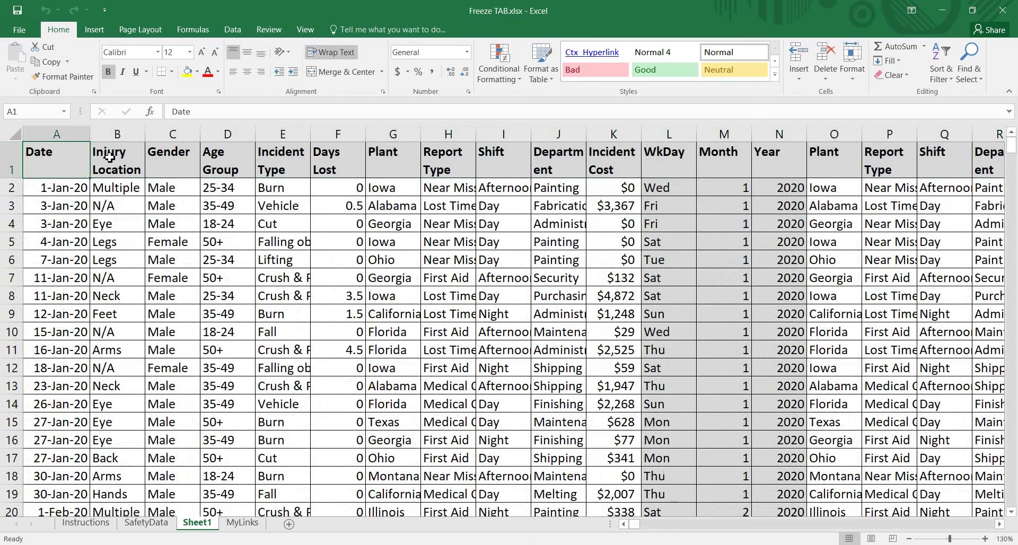
{"action": "left_click", "coordinate": [109, 157]}
{"action": "left_click", "coordinate": [182, 164]}
{"action": "left_click", "coordinate": [239, 165]}
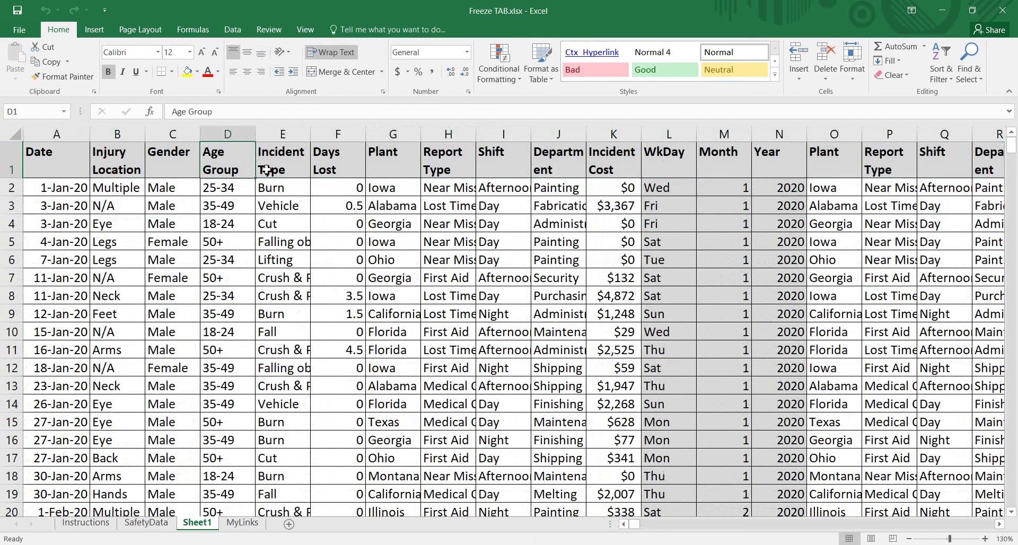
{"action": "left_click", "coordinate": [290, 171]}
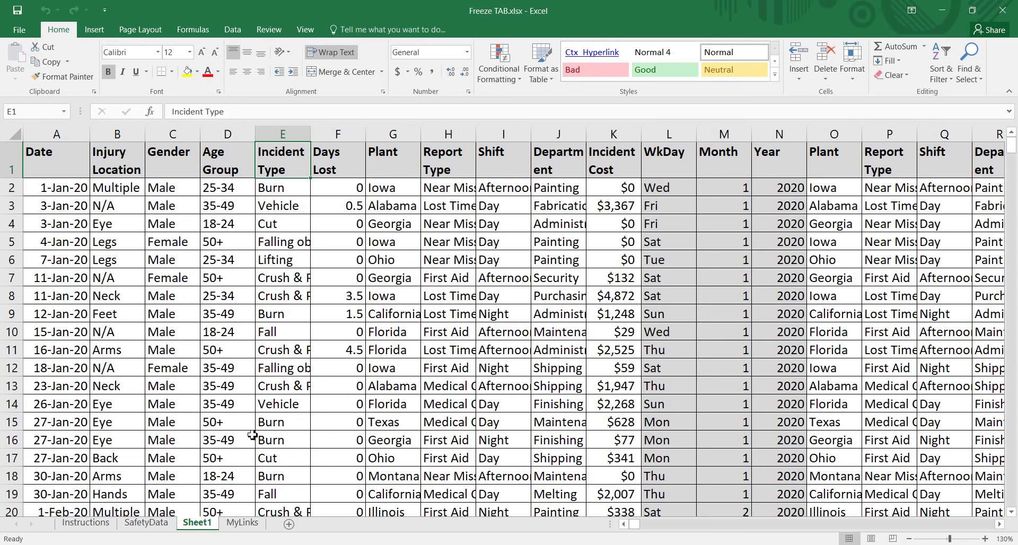
{"action": "left_click", "coordinate": [307, 346]}
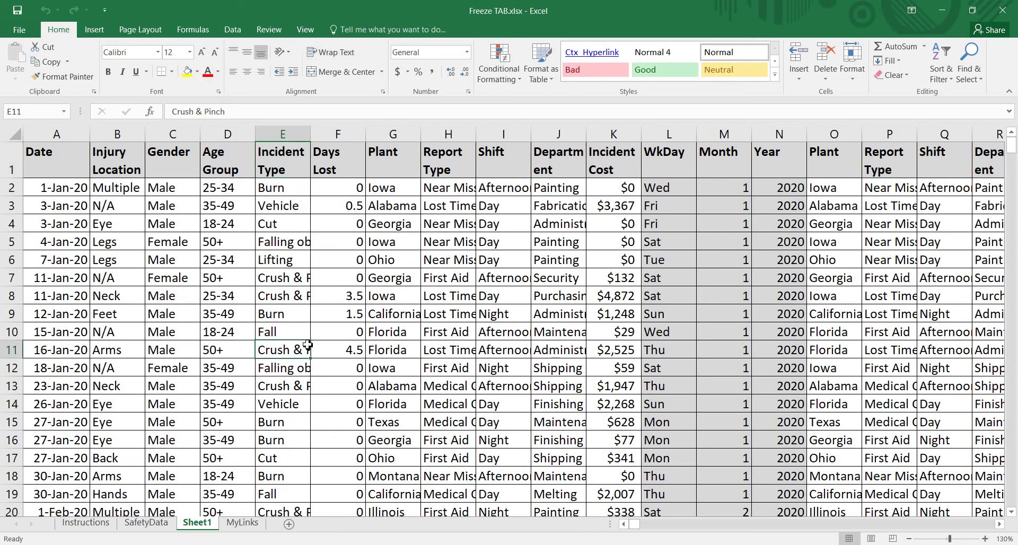
Step: Select header row 1 and compare it with the records further down the sheet
{"action": "scroll", "coordinate": [307, 345], "scroll_direction": "down", "scroll_amount": 1}
{"action": "scroll", "coordinate": [308, 345], "scroll_direction": "up", "scroll_amount": 1}
{"action": "scroll", "coordinate": [293, 362], "scroll_direction": "down", "scroll_amount": 3}
{"action": "scroll", "coordinate": [292, 362], "scroll_direction": "up", "scroll_amount": 3}
{"action": "left_click", "coordinate": [16, 159]}
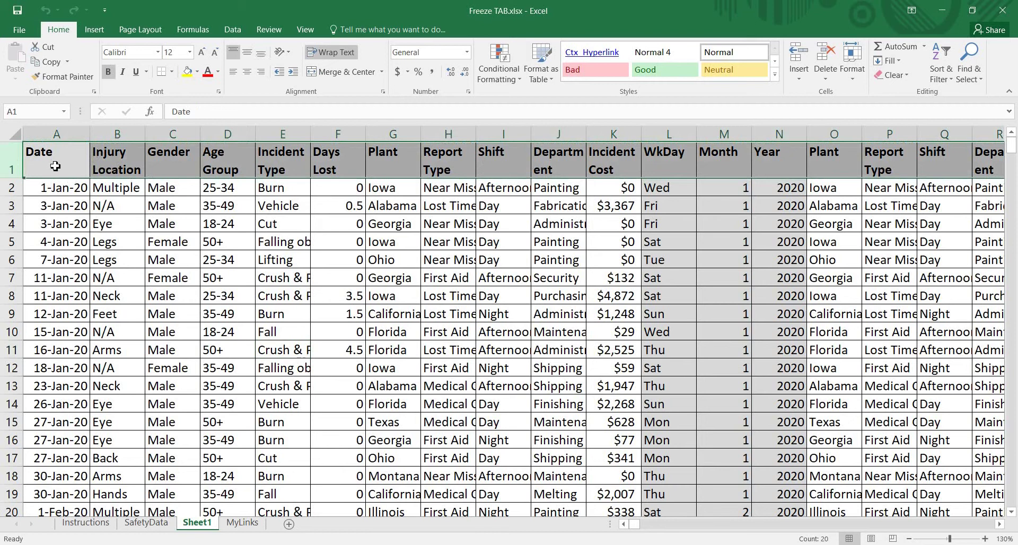
{"action": "left_click", "coordinate": [212, 161]}
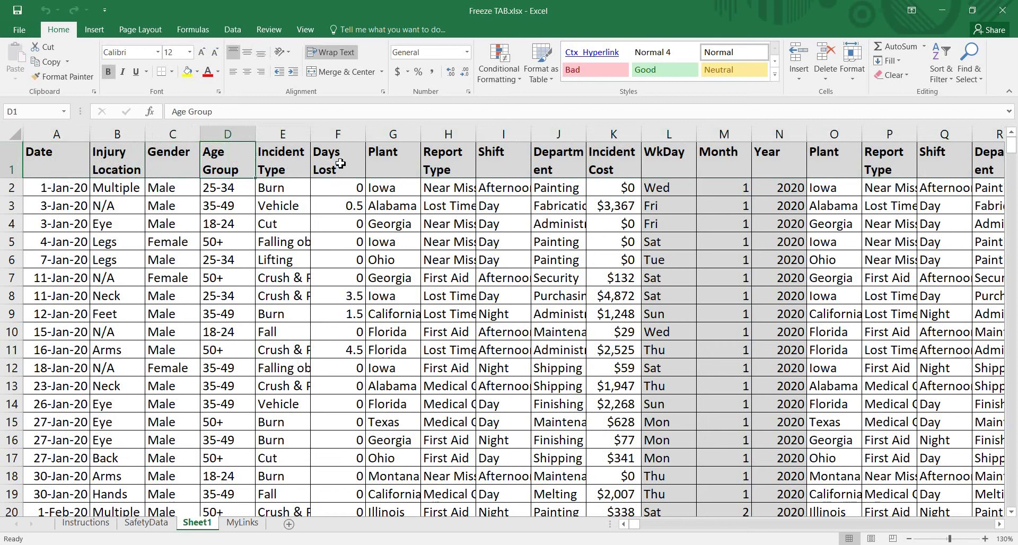
{"action": "left_click", "coordinate": [15, 165]}
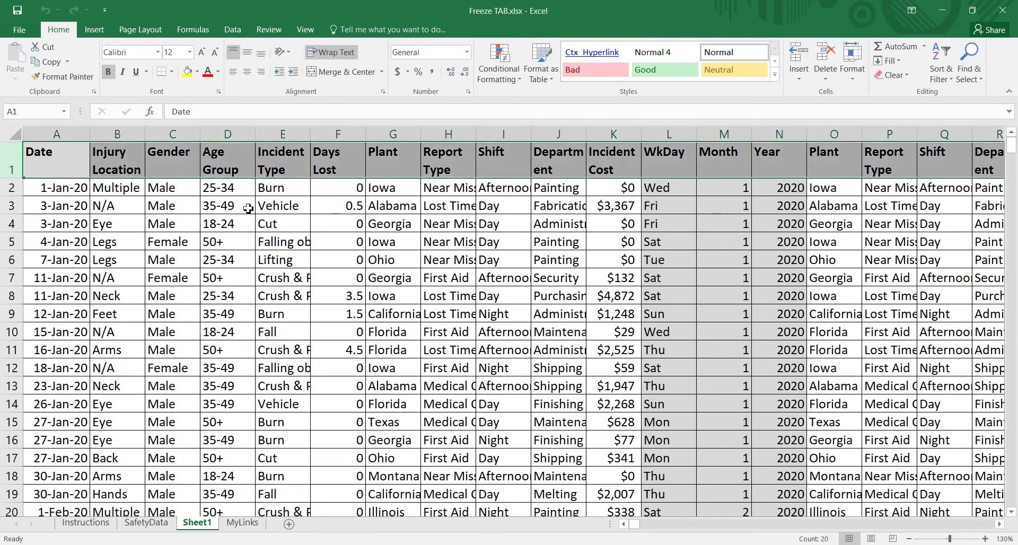
{"action": "scroll", "coordinate": [265, 279], "scroll_direction": "down", "scroll_amount": 1}
{"action": "scroll", "coordinate": [265, 279], "scroll_direction": "down", "scroll_amount": 1}
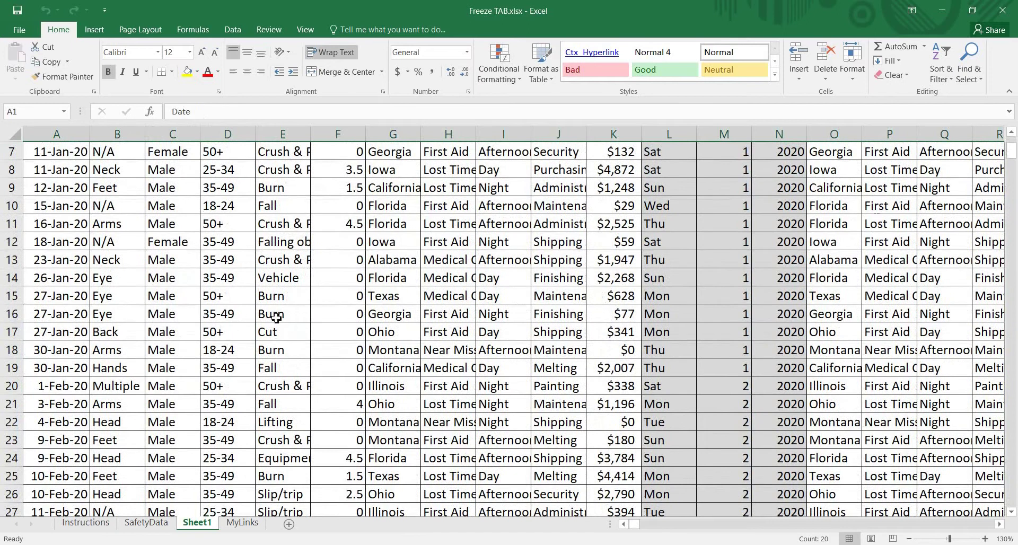
Step: Check the row 17 cells one by one from column A to column E against their column headers
{"action": "left_click", "coordinate": [46, 329]}
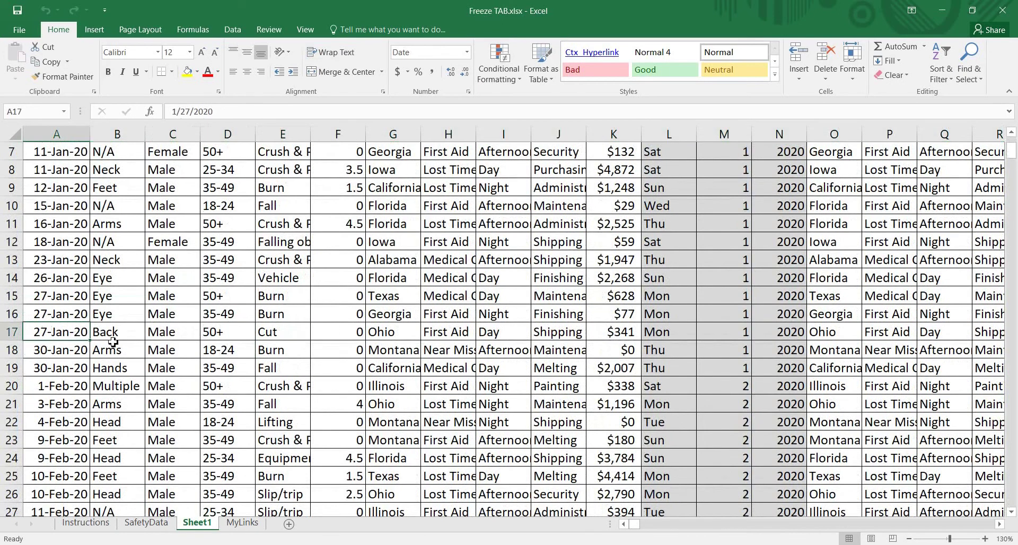
{"action": "left_click", "coordinate": [126, 334]}
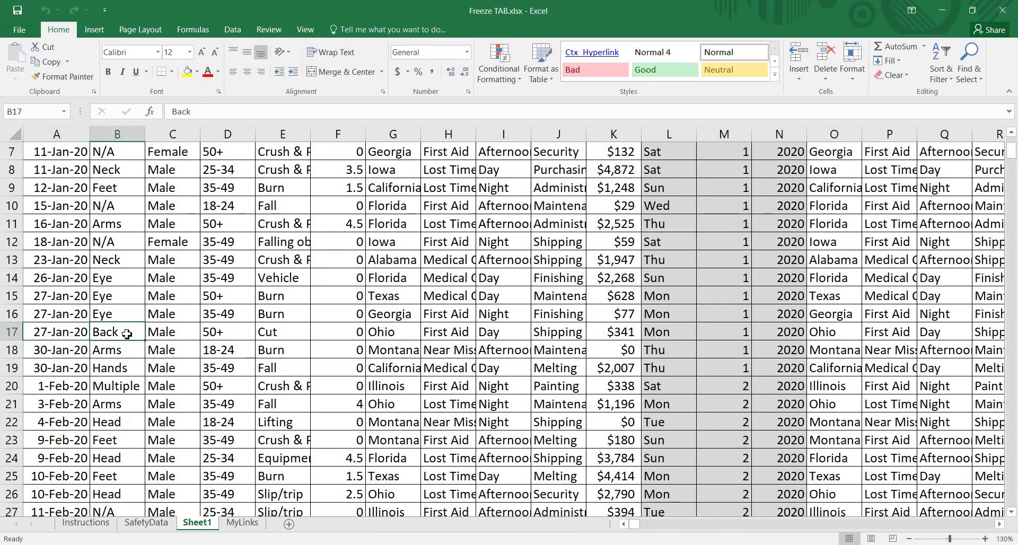
{"action": "left_click", "coordinate": [168, 332]}
{"action": "left_click", "coordinate": [239, 333]}
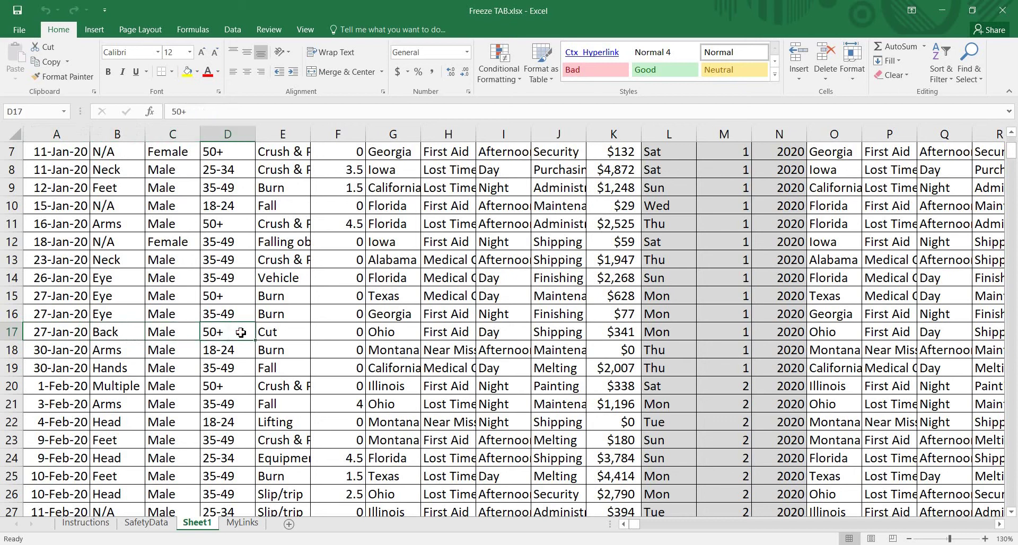
{"action": "left_click", "coordinate": [281, 330]}
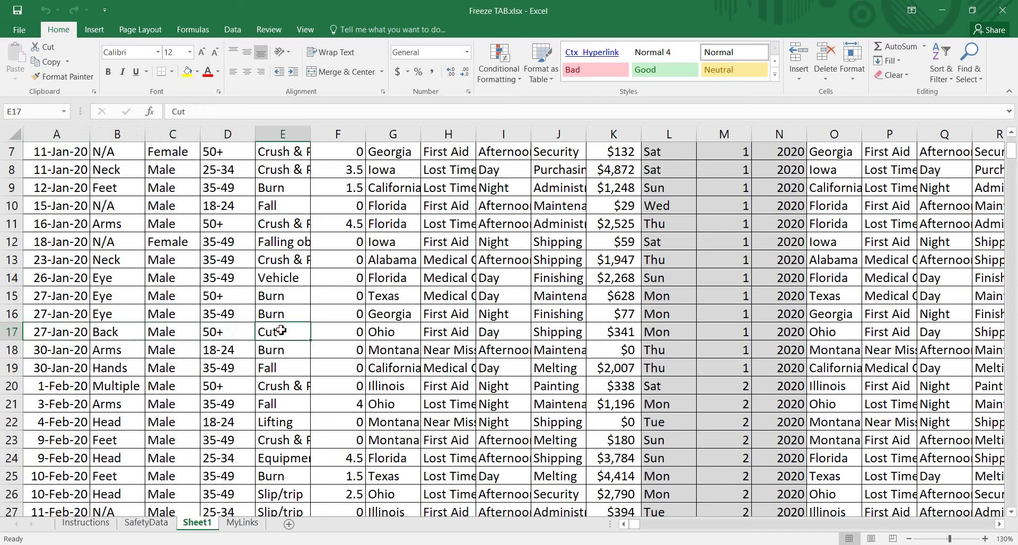
{"action": "scroll", "coordinate": [280, 331], "scroll_direction": "up", "scroll_amount": 2}
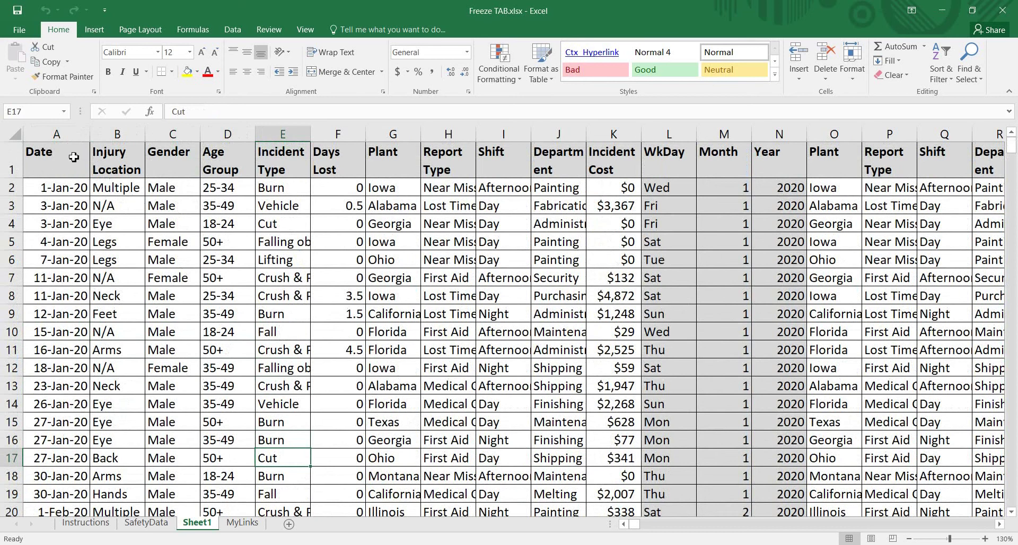
Step: Highlight the headers from Date to Year in A1:N1, and the whole of header row 1
{"action": "left_click_drag", "start_coordinate": [32, 160], "coordinate": [797, 147]}
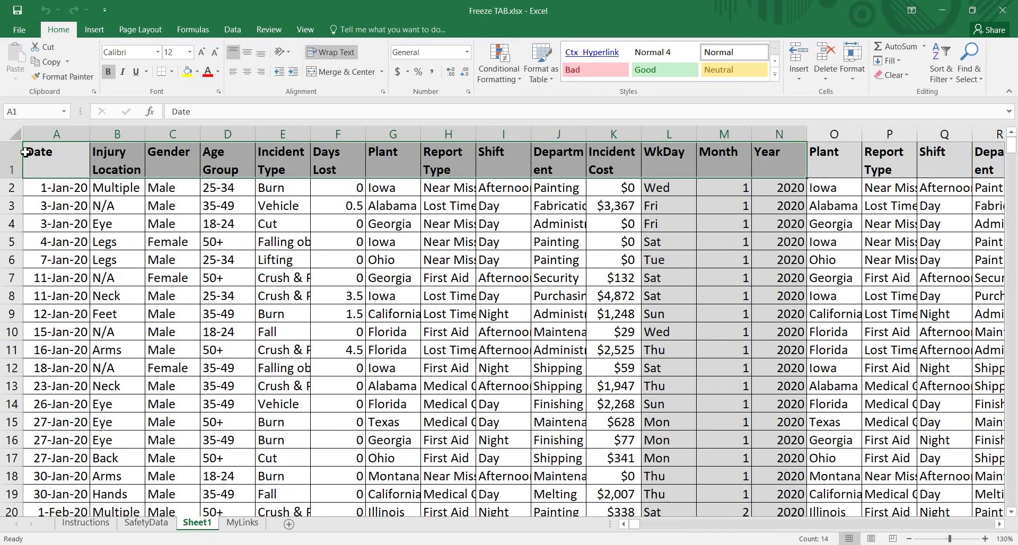
{"action": "left_click", "coordinate": [107, 185]}
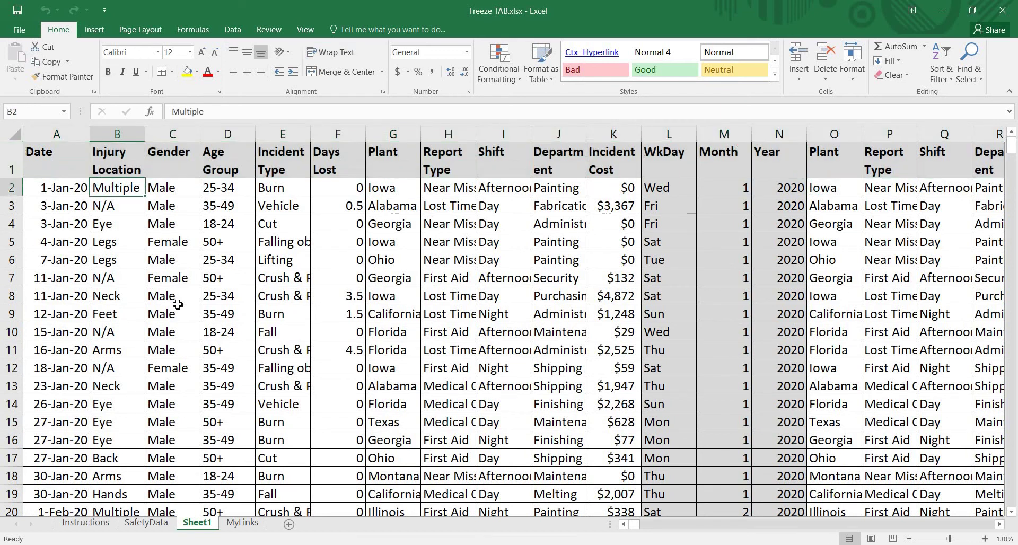
{"action": "scroll", "coordinate": [178, 304], "scroll_direction": "down", "scroll_amount": 2}
{"action": "scroll", "coordinate": [159, 265], "scroll_direction": "up", "scroll_amount": 2}
{"action": "left_click", "coordinate": [50, 156]}
{"action": "left_click", "coordinate": [12, 160]}
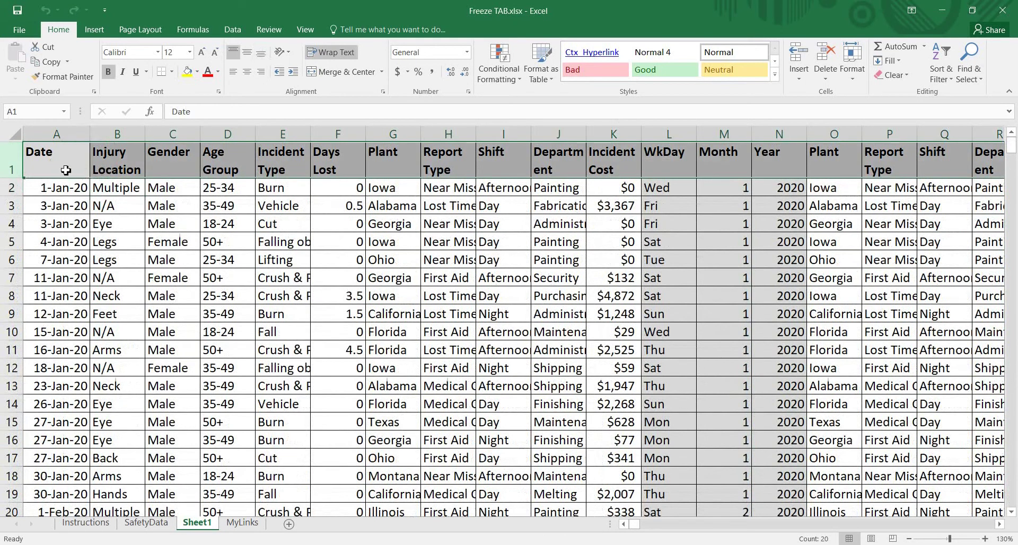
Step: Select cell A2, the first date directly below the header row
{"action": "left_click", "coordinate": [54, 189]}
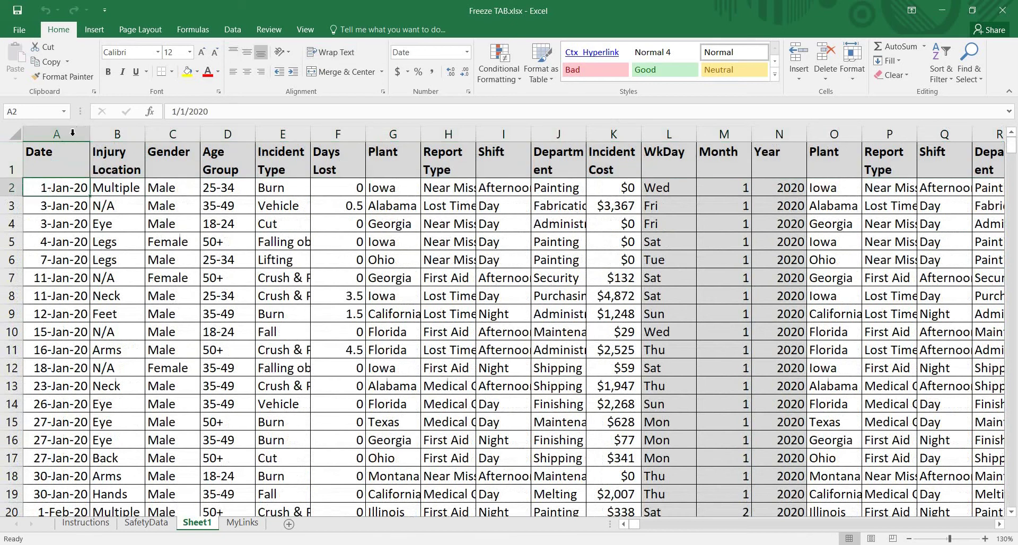
{"action": "left_click", "coordinate": [305, 30]}
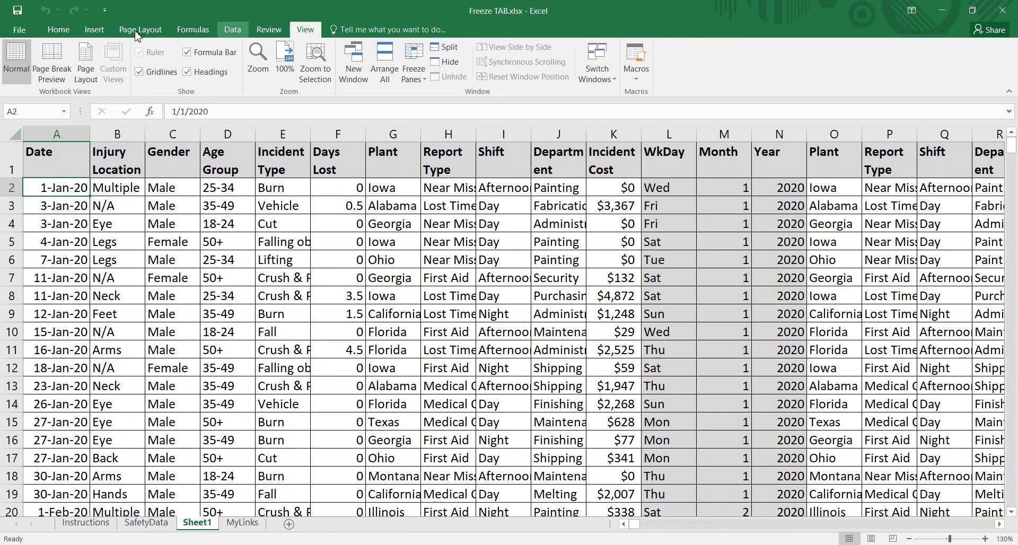
{"action": "left_click", "coordinate": [70, 30]}
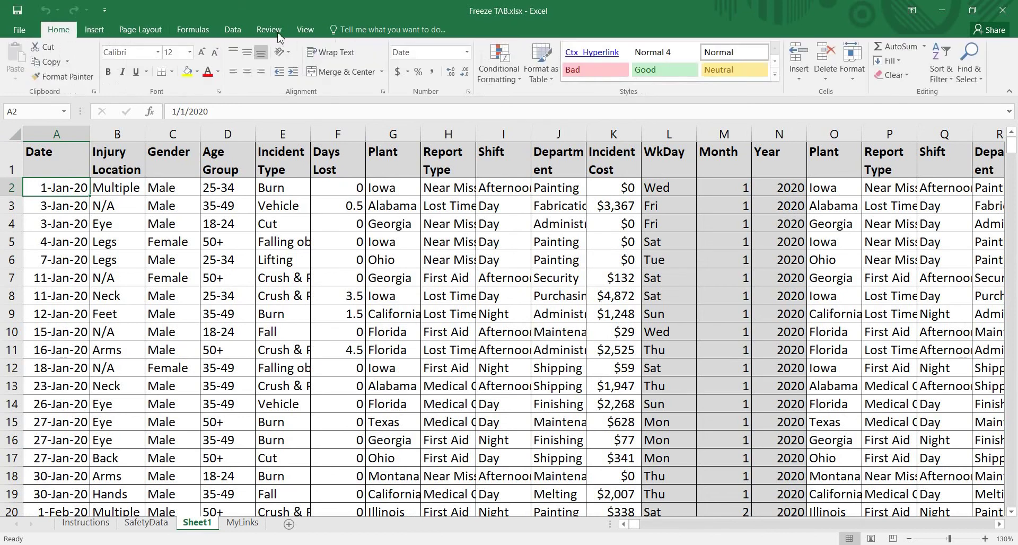
Step: Freeze the worksheet's top row and test it by scrolling through the first records below the headers
{"action": "left_click", "coordinate": [305, 32]}
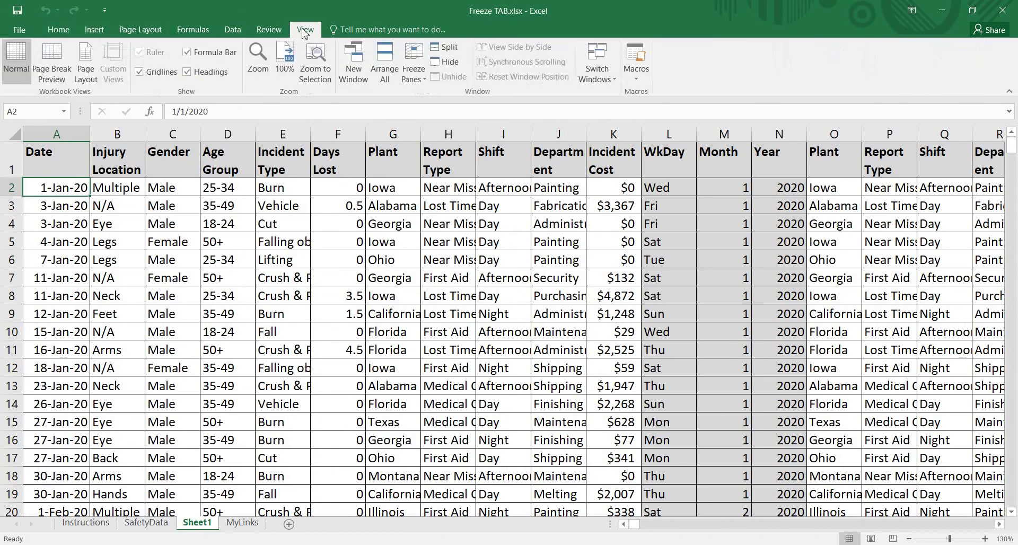
{"action": "left_click", "coordinate": [418, 76]}
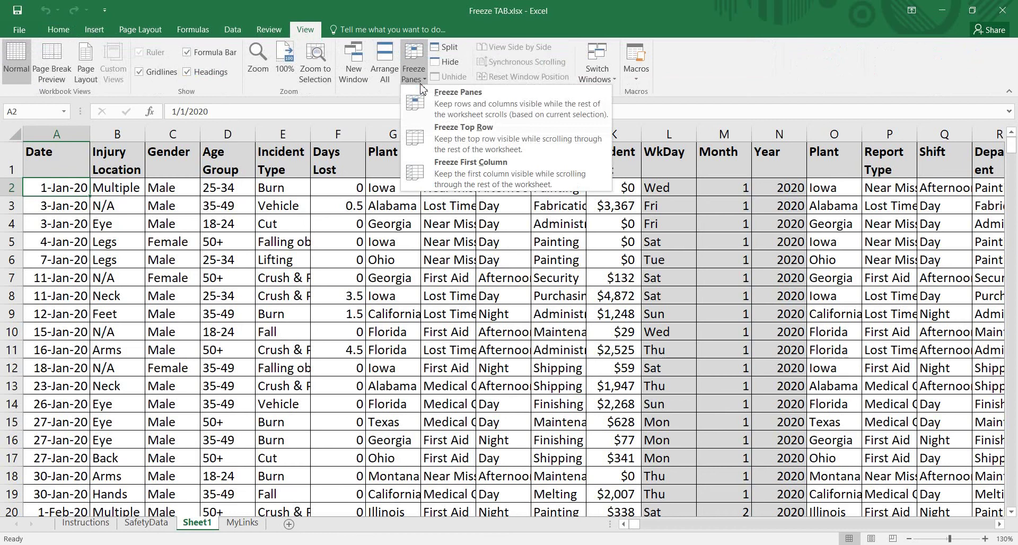
{"action": "left_click", "coordinate": [454, 147]}
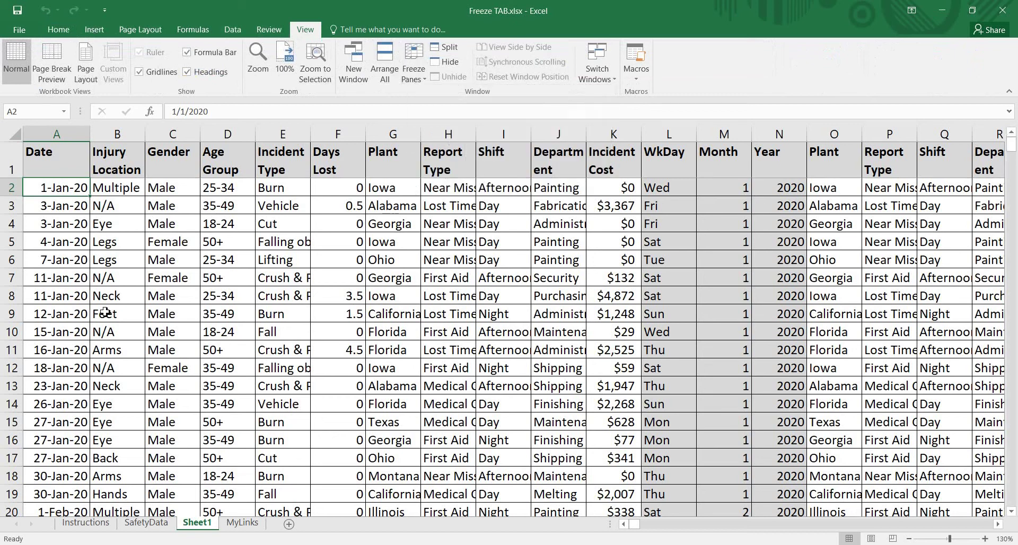
{"action": "scroll", "coordinate": [116, 332], "scroll_direction": "down", "scroll_amount": 2}
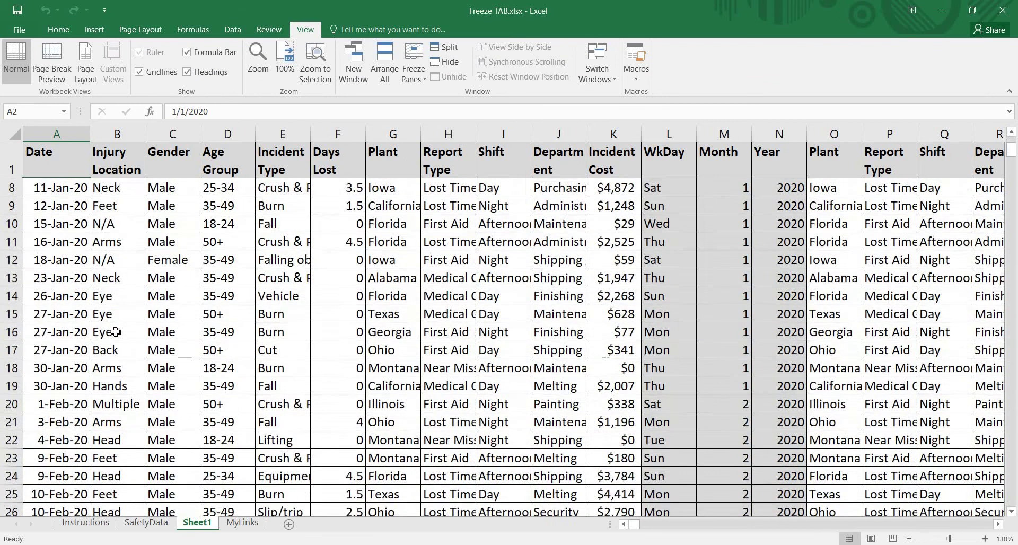
{"action": "scroll", "coordinate": [116, 332], "scroll_direction": "up", "scroll_amount": 2}
{"action": "scroll", "coordinate": [116, 332], "scroll_direction": "down", "scroll_amount": 1}
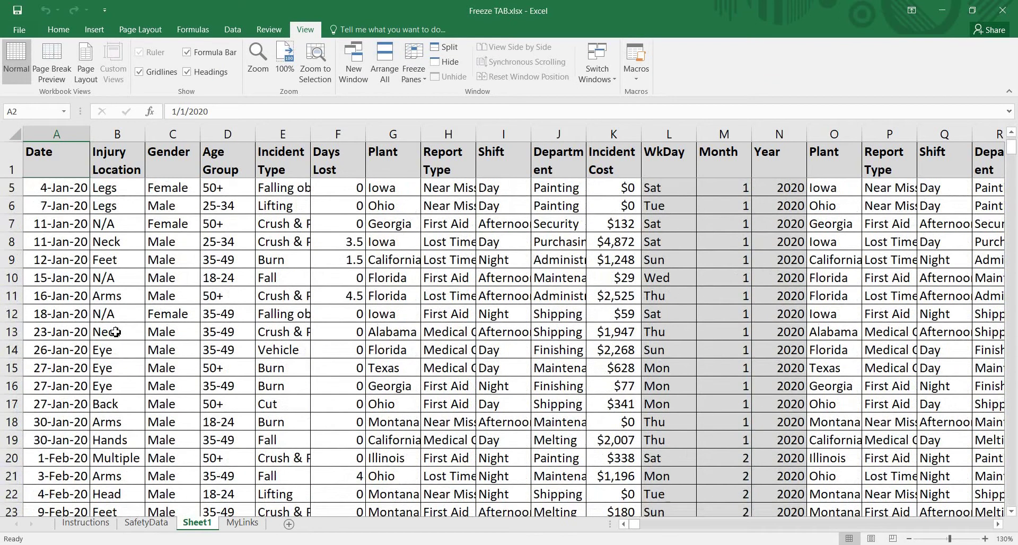
{"action": "scroll", "coordinate": [115, 332], "scroll_direction": "down", "scroll_amount": 2}
{"action": "scroll", "coordinate": [115, 332], "scroll_direction": "up", "scroll_amount": 3}
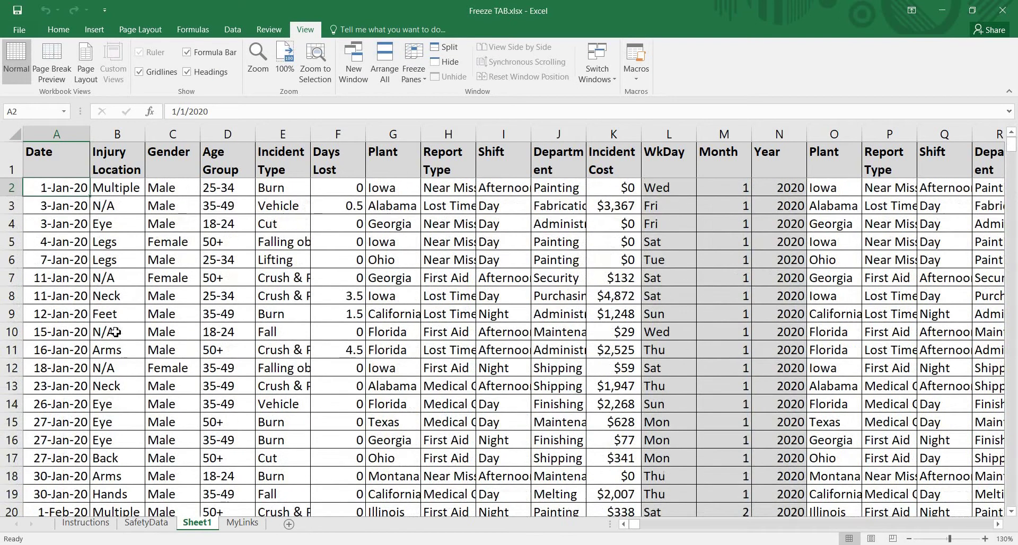
Step: Highlight header row 1, go down to the May 2020 records and check the row 89 Plant and Shift entries against their headers
{"action": "left_click", "coordinate": [15, 166]}
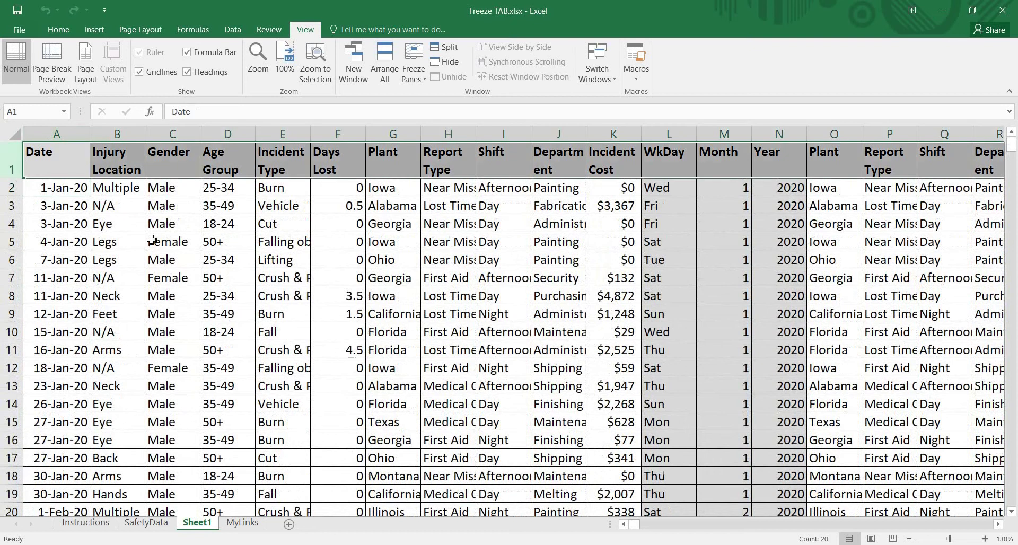
{"action": "left_click", "coordinate": [283, 239]}
{"action": "scroll", "coordinate": [284, 238], "scroll_direction": "down", "scroll_amount": 8}
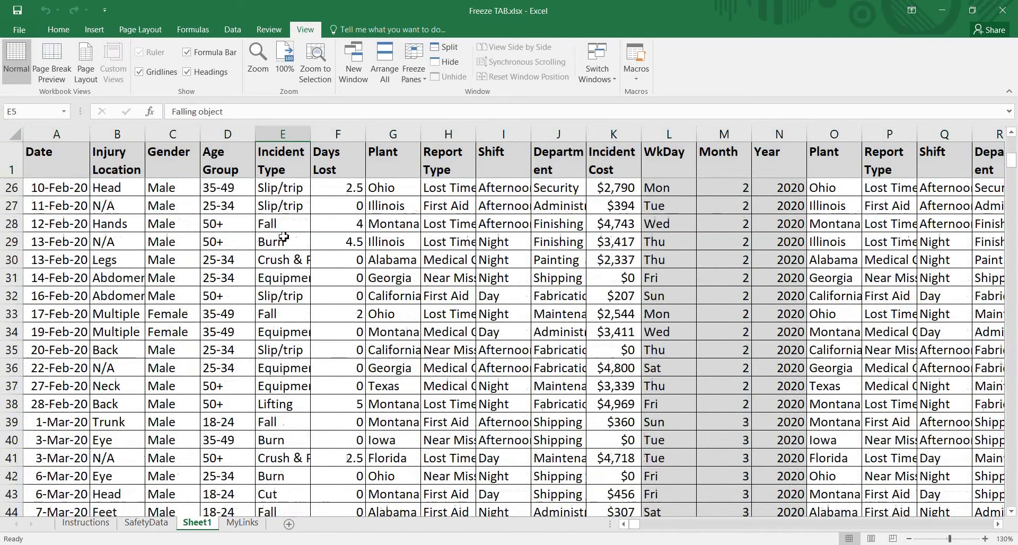
{"action": "scroll", "coordinate": [283, 237], "scroll_direction": "down", "scroll_amount": 17}
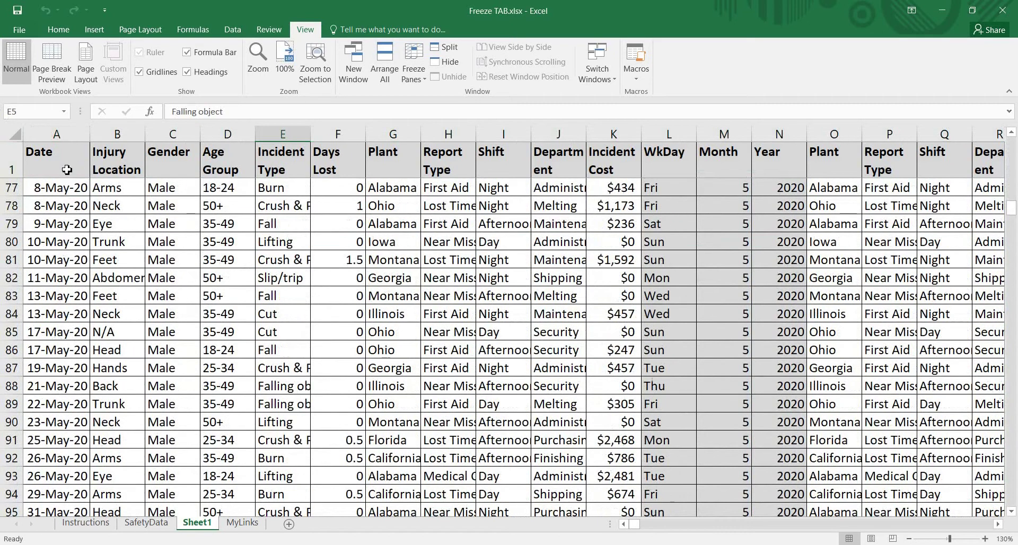
{"action": "scroll", "coordinate": [95, 275], "scroll_direction": "down", "scroll_amount": 2}
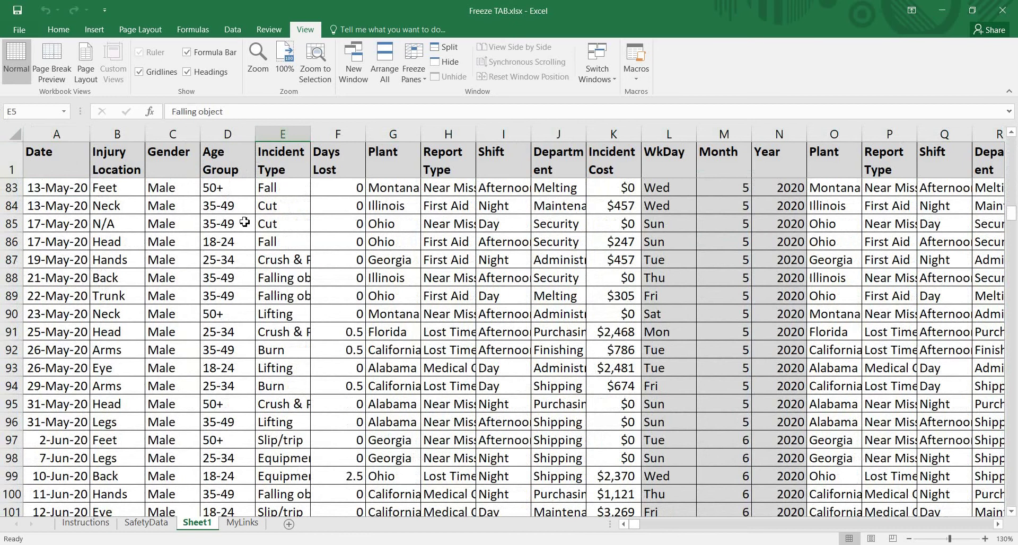
{"action": "scroll", "coordinate": [250, 285], "scroll_direction": "down", "scroll_amount": 1}
{"action": "scroll", "coordinate": [251, 284], "scroll_direction": "up", "scroll_amount": 1}
{"action": "left_click", "coordinate": [387, 297]}
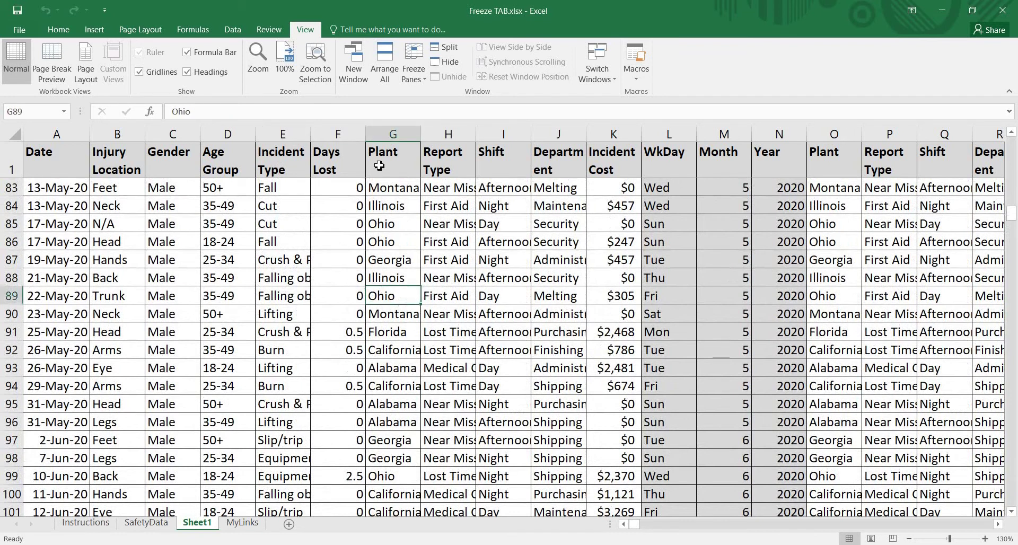
{"action": "left_click", "coordinate": [504, 296]}
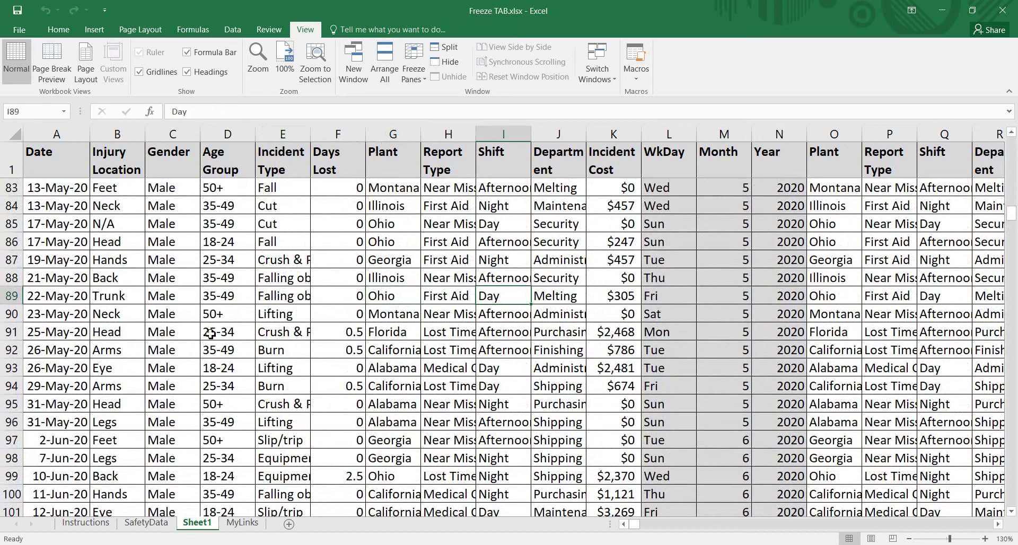
Step: Examine the frozen header row while moving back and forth between the January and May 2020 records
{"action": "scroll", "coordinate": [199, 334], "scroll_direction": "down", "scroll_amount": 7}
{"action": "scroll", "coordinate": [198, 335], "scroll_direction": "up", "scroll_amount": 10}
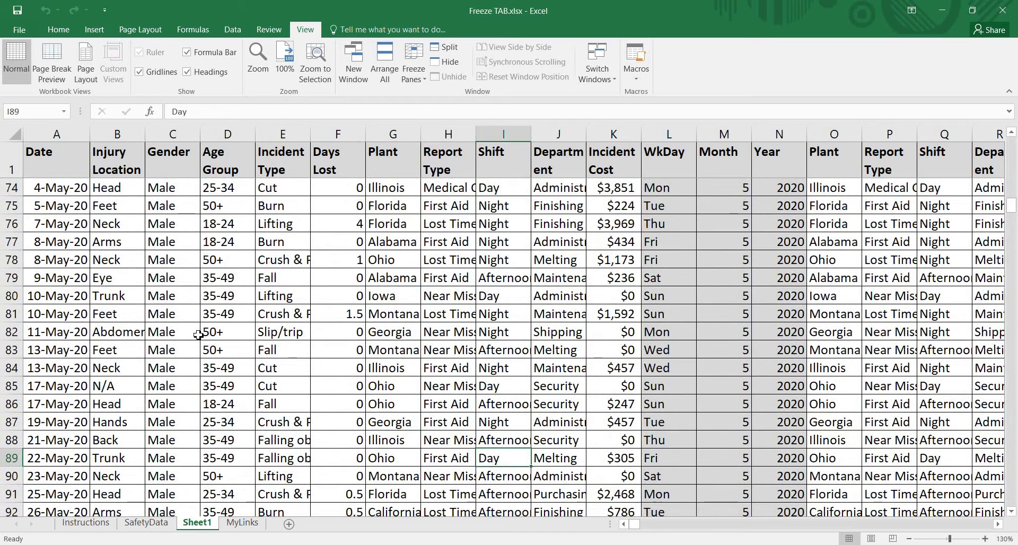
{"action": "scroll", "coordinate": [198, 335], "scroll_direction": "up", "scroll_amount": 8}
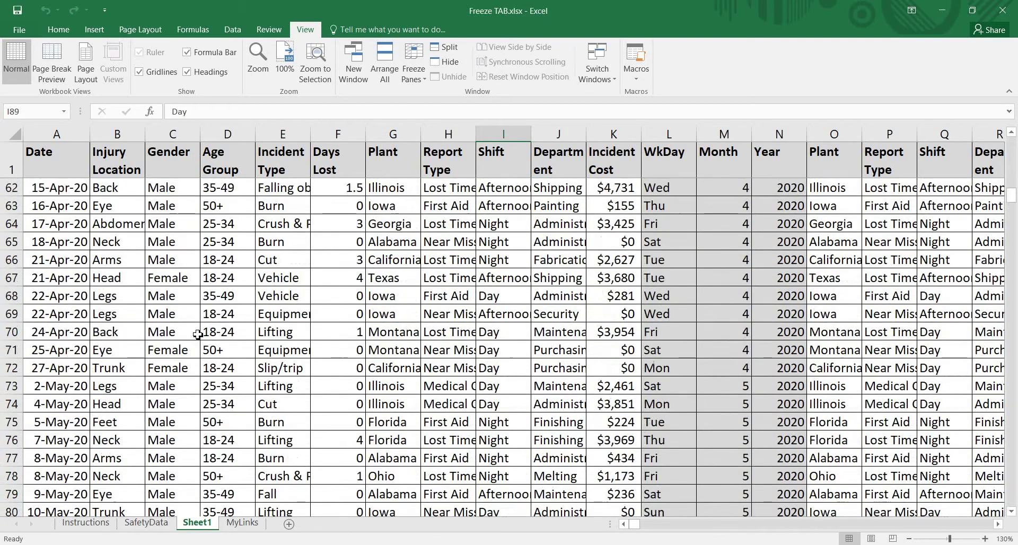
{"action": "scroll", "coordinate": [198, 334], "scroll_direction": "down", "scroll_amount": 2}
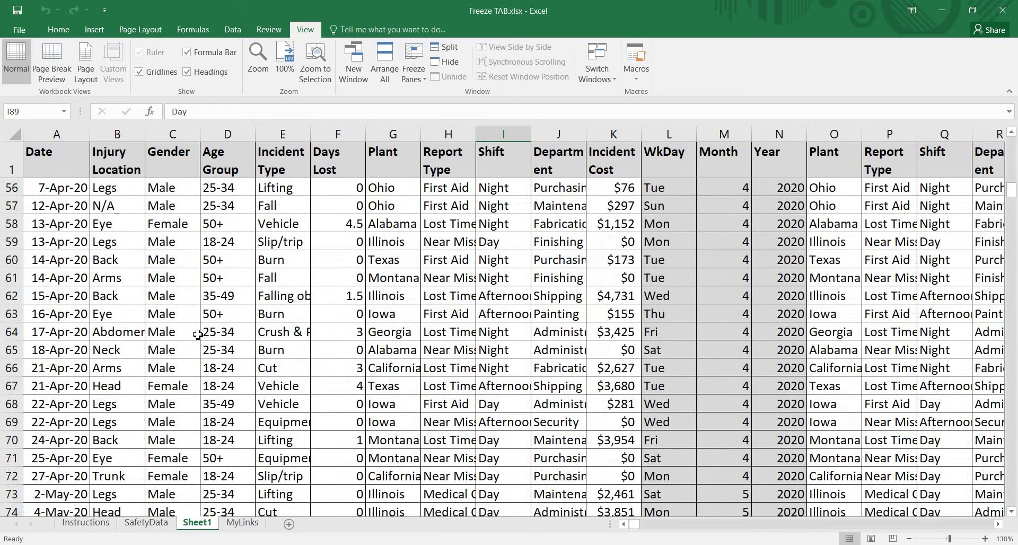
{"action": "scroll", "coordinate": [172, 282], "scroll_direction": "down", "scroll_amount": 1}
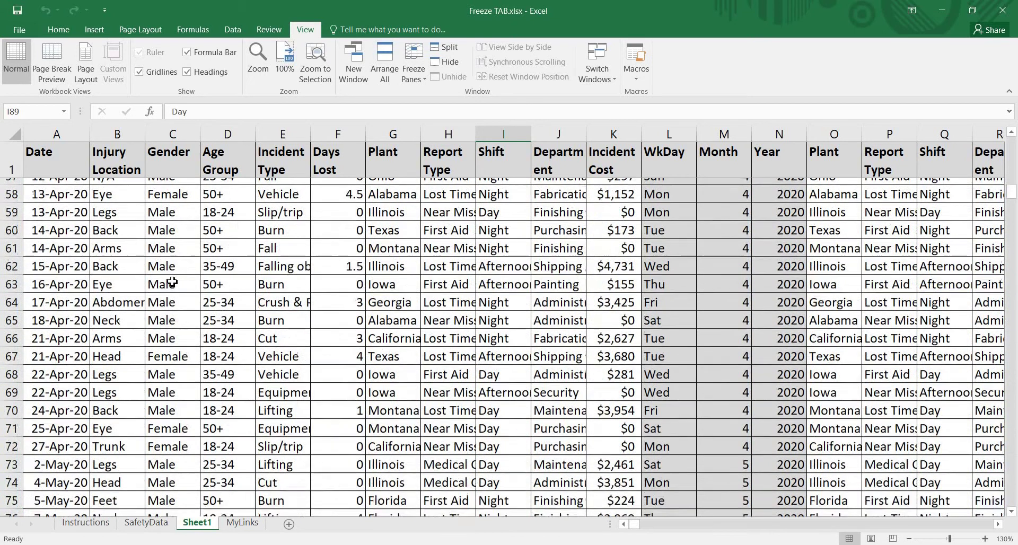
{"action": "scroll", "coordinate": [173, 282], "scroll_direction": "down", "scroll_amount": 3}
{"action": "scroll", "coordinate": [172, 281], "scroll_direction": "down", "scroll_amount": 3}
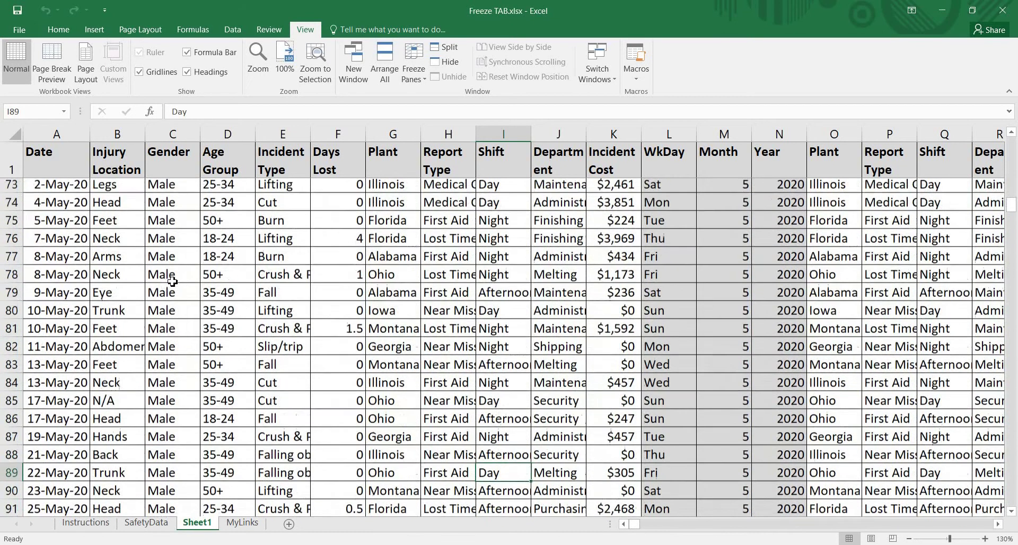
{"action": "scroll", "coordinate": [172, 281], "scroll_direction": "up", "scroll_amount": 12}
{"action": "scroll", "coordinate": [118, 161], "scroll_direction": "up", "scroll_amount": 6}
{"action": "scroll", "coordinate": [71, 161], "scroll_direction": "up", "scroll_amount": 6}
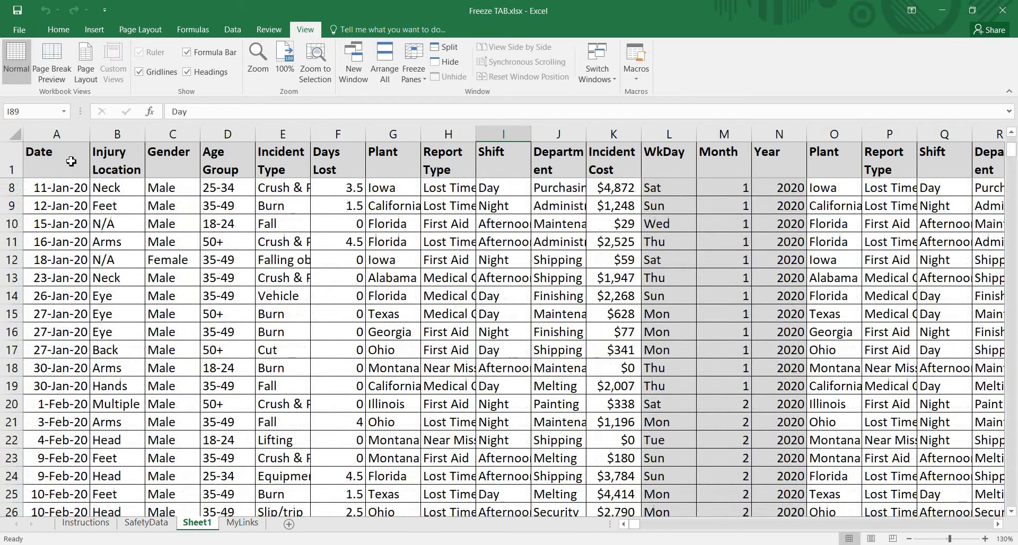
{"action": "scroll", "coordinate": [301, 381], "scroll_direction": "down", "scroll_amount": 20}
{"action": "scroll", "coordinate": [301, 380], "scroll_direction": "down", "scroll_amount": 15}
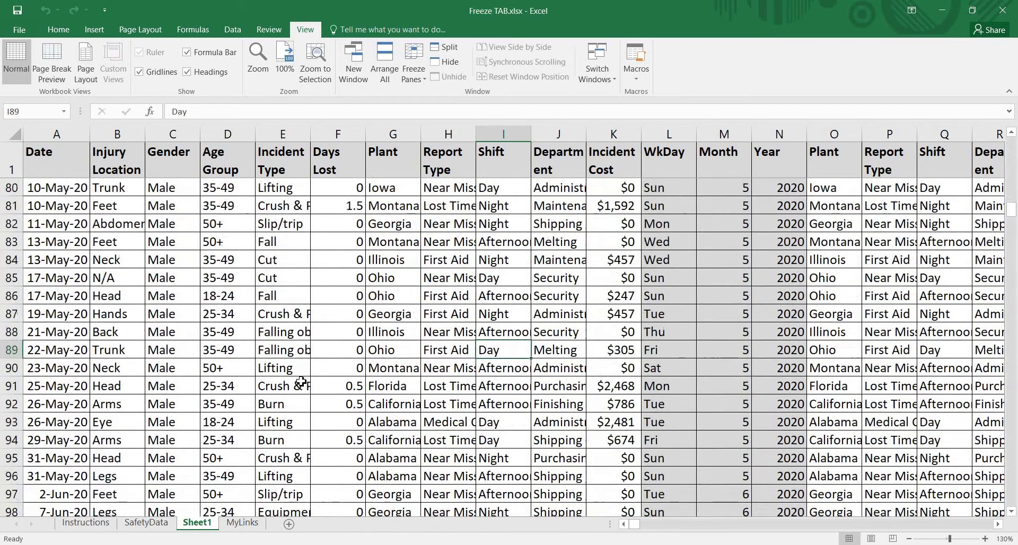
{"action": "scroll", "coordinate": [301, 380], "scroll_direction": "up", "scroll_amount": 10}
{"action": "scroll", "coordinate": [301, 381], "scroll_direction": "up", "scroll_amount": 7}
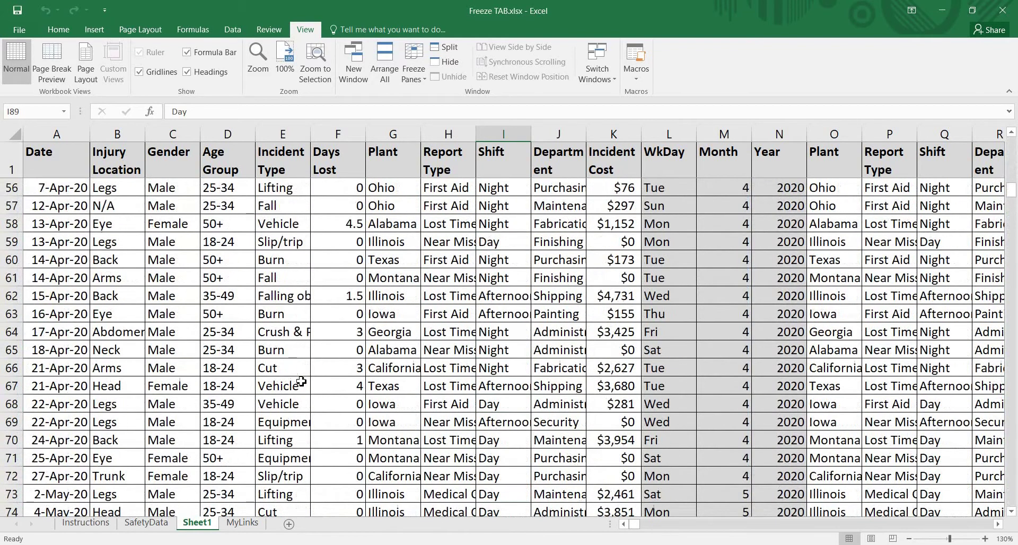
Step: Highlight header row 1 and the Date column, and check whether column A stays in place when the sheet moves sideways
{"action": "left_click", "coordinate": [13, 158]}
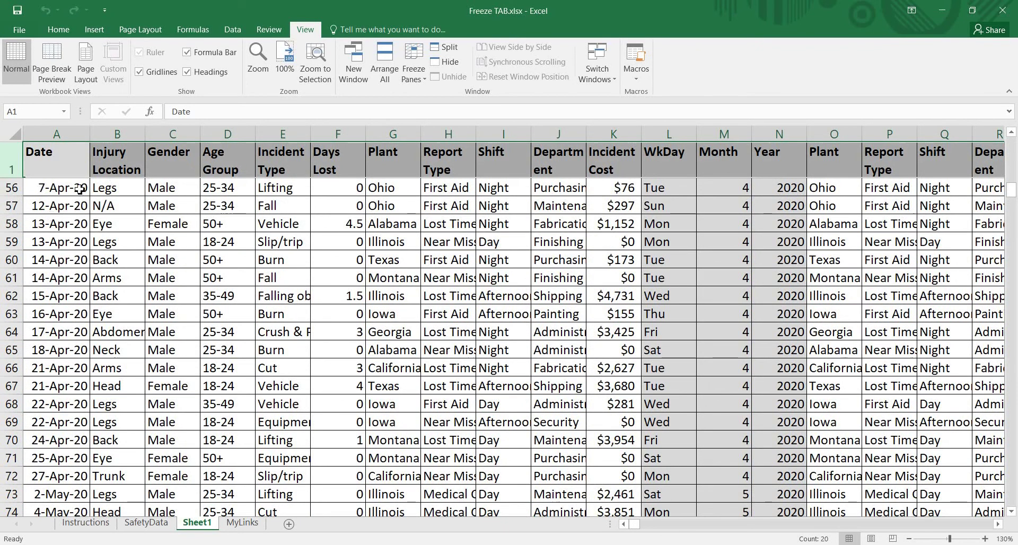
{"action": "left_click", "coordinate": [63, 139]}
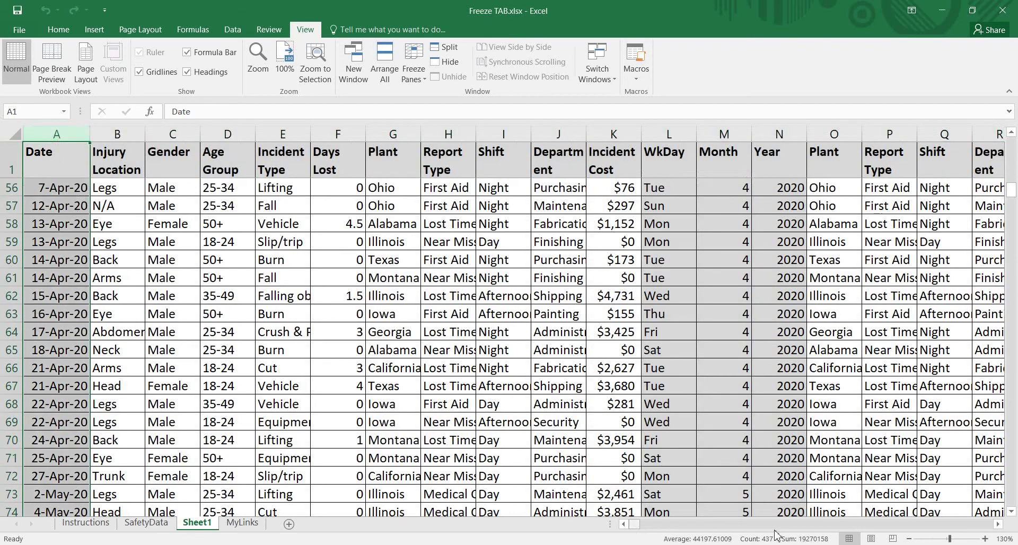
{"action": "left_click", "coordinate": [996, 523]}
{"action": "left_click", "coordinate": [996, 523]}
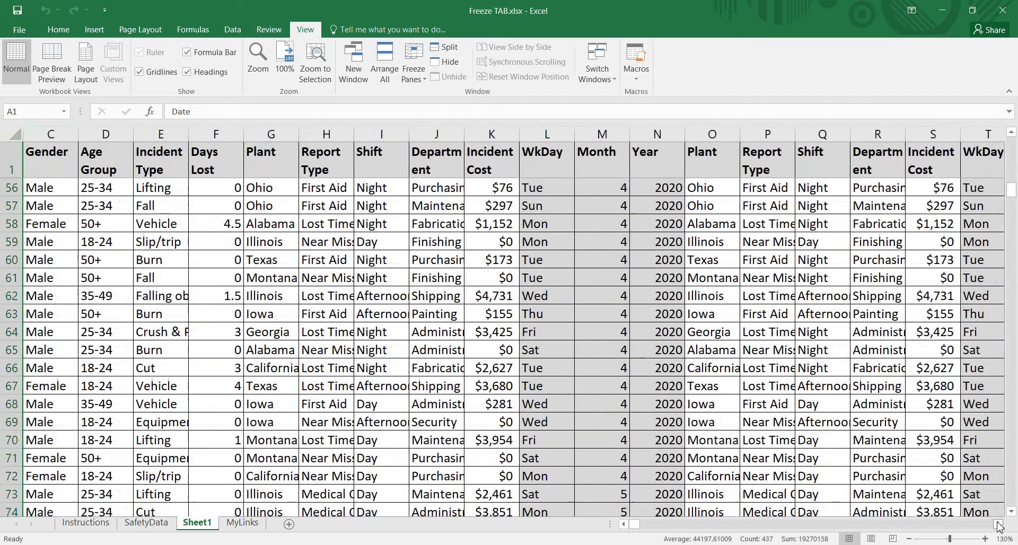
{"action": "left_click", "coordinate": [997, 524]}
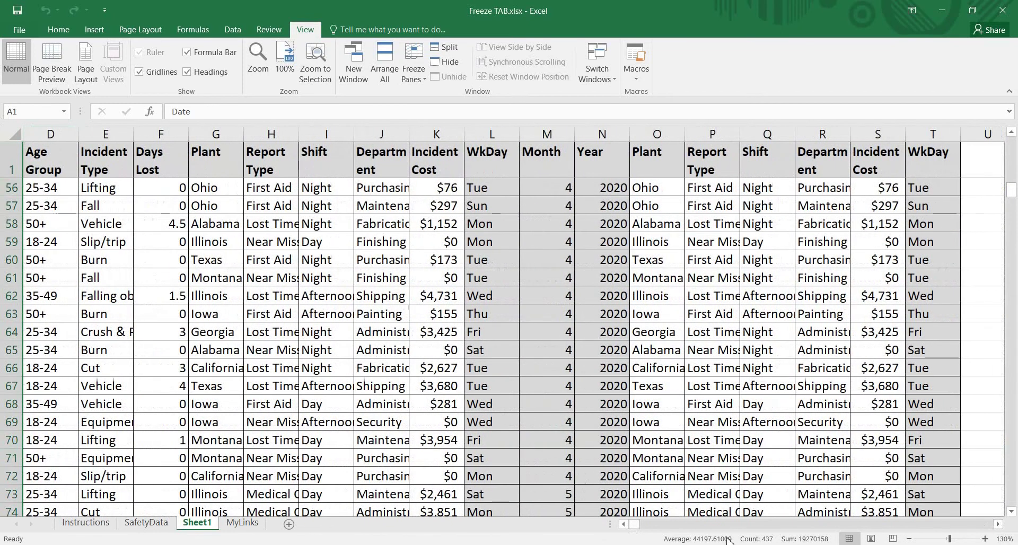
{"action": "left_click", "coordinate": [623, 524]}
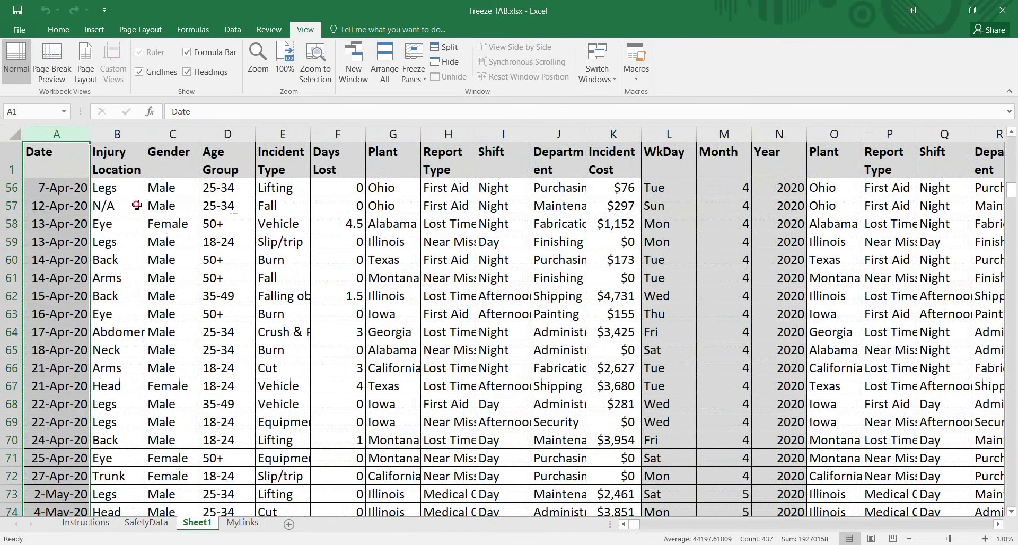
Step: Unfreeze the panes and test how the sheet scrolls sideways and down without them
{"action": "left_click", "coordinate": [84, 189]}
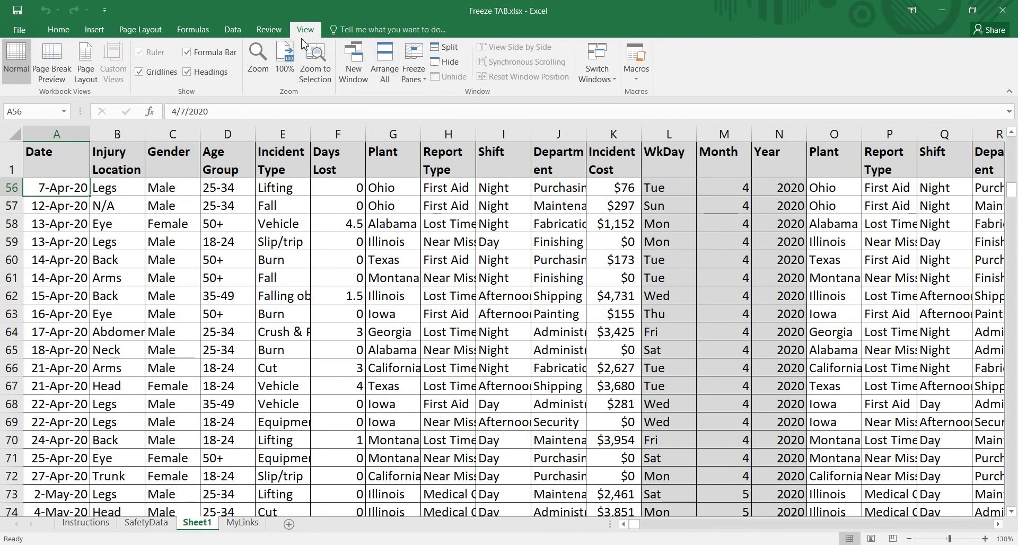
{"action": "left_click", "coordinate": [422, 80]}
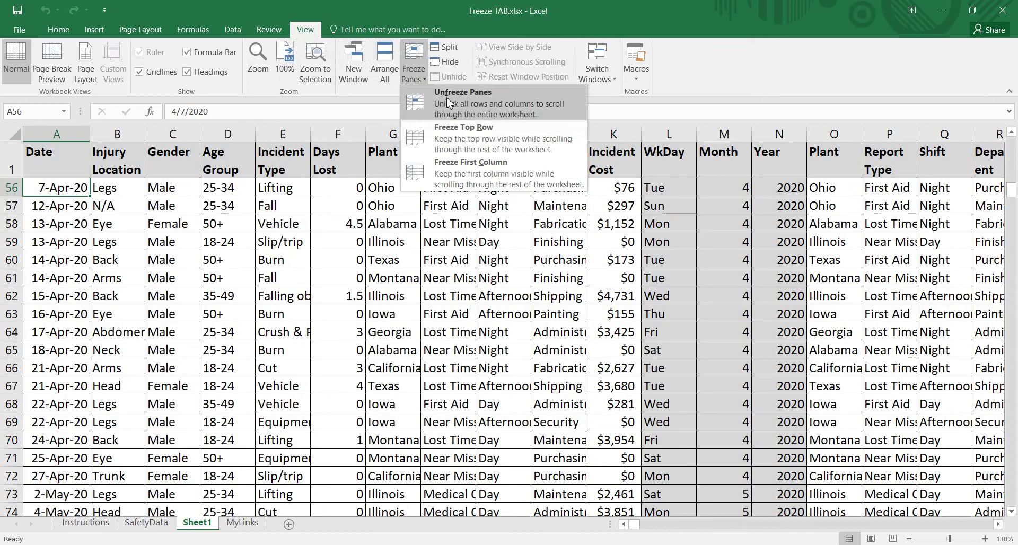
{"action": "left_click", "coordinate": [452, 101]}
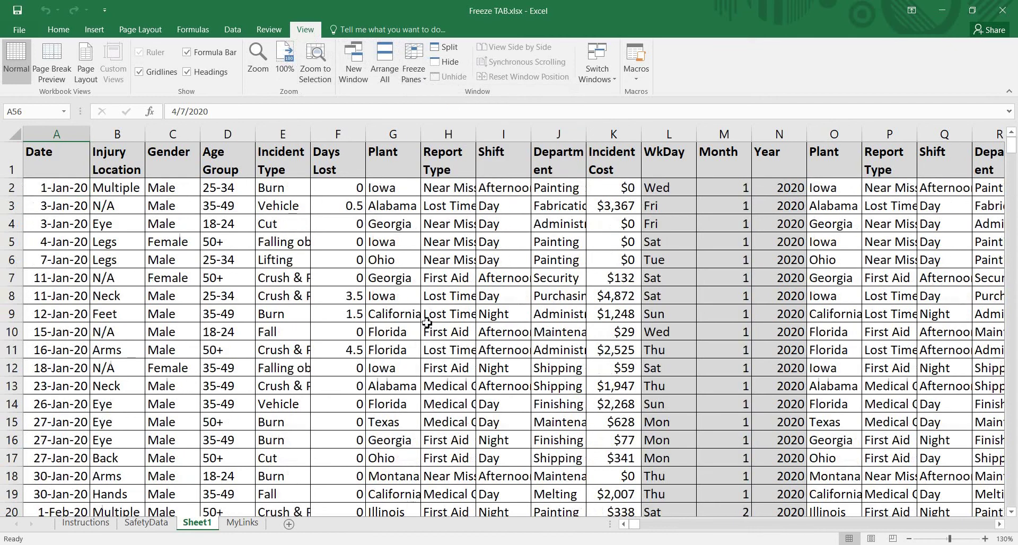
{"action": "left_click", "coordinate": [999, 523]}
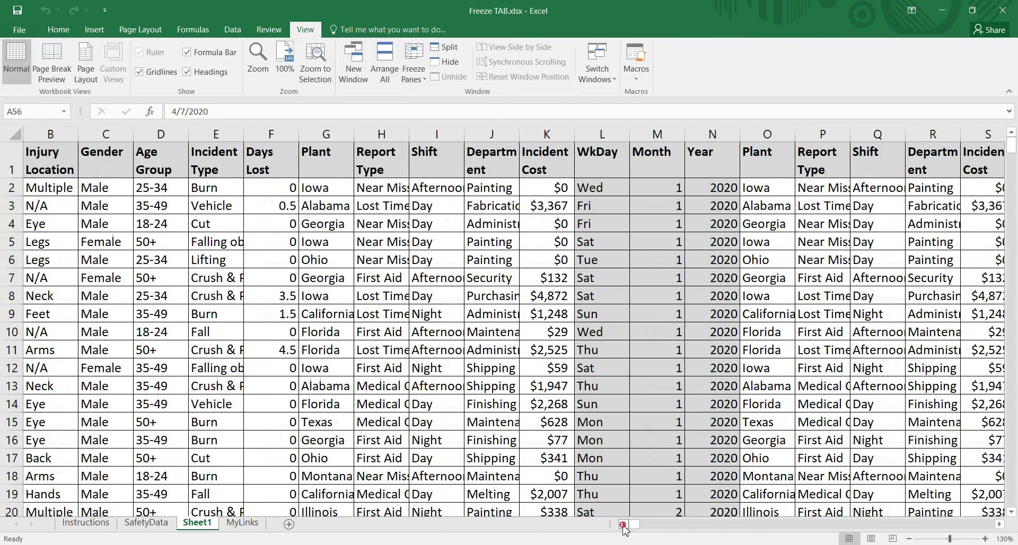
{"action": "left_click", "coordinate": [623, 525]}
{"action": "scroll", "coordinate": [498, 477], "scroll_direction": "down", "scroll_amount": 2}
{"action": "scroll", "coordinate": [501, 452], "scroll_direction": "up", "scroll_amount": 2}
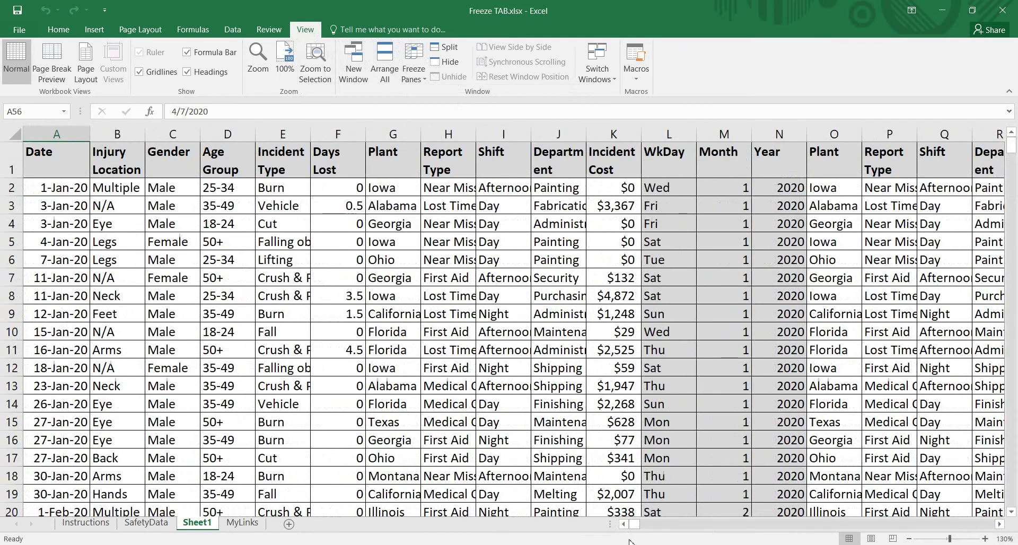
Step: Select cell A2, freeze the worksheet's first column and test it by scrolling sideways to the last columns
{"action": "left_click", "coordinate": [65, 190]}
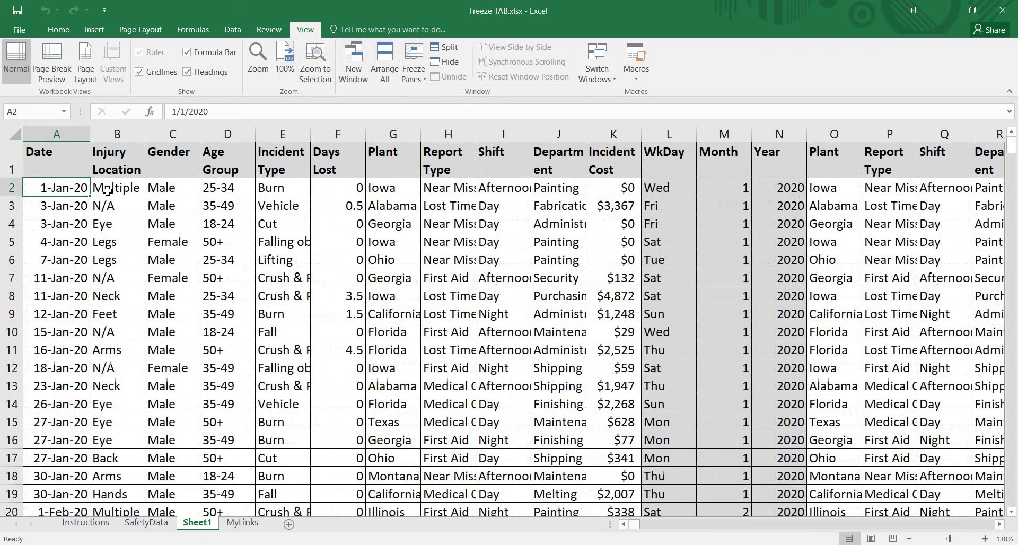
{"action": "left_click", "coordinate": [414, 63]}
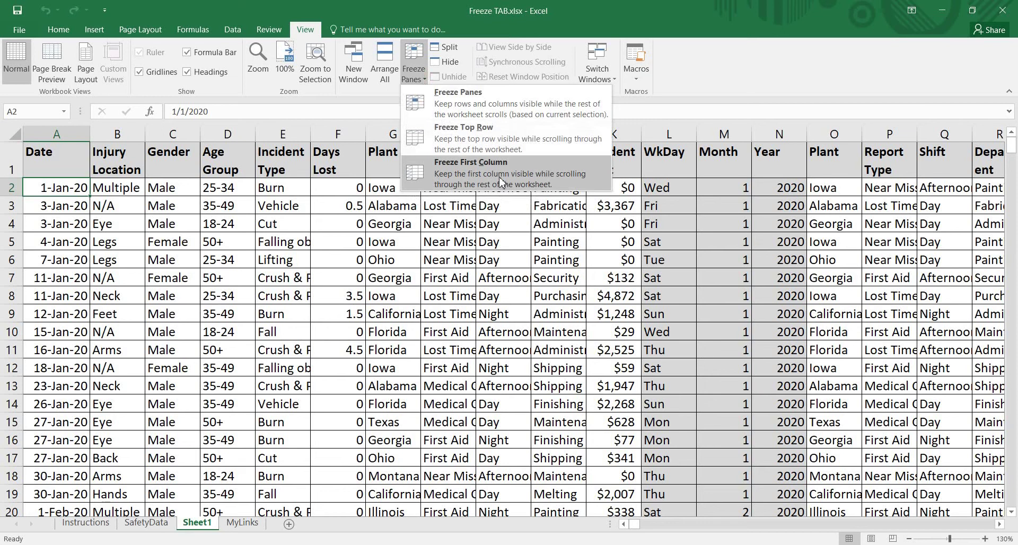
{"action": "left_click", "coordinate": [501, 180]}
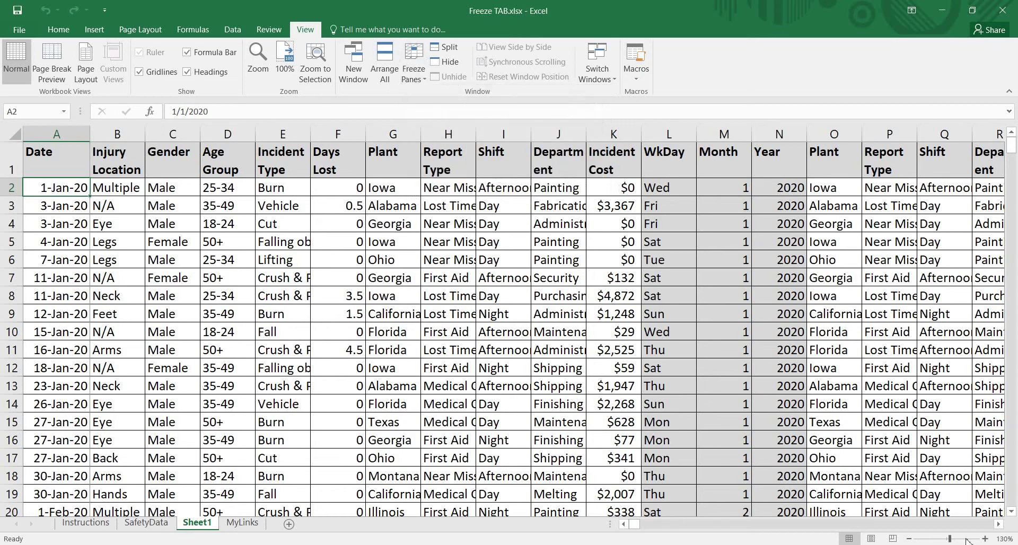
{"action": "left_click", "coordinate": [998, 524]}
{"action": "left_click", "coordinate": [998, 524]}
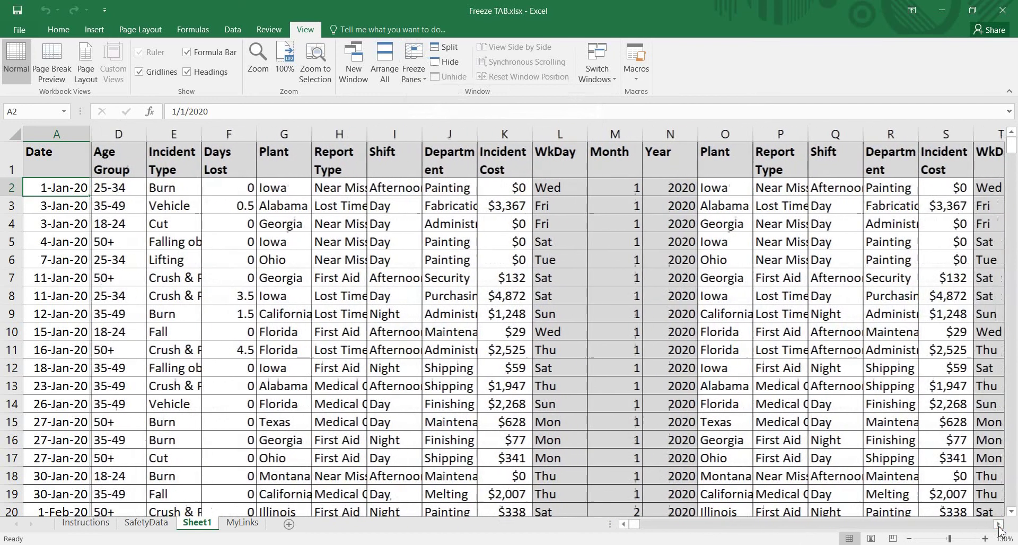
{"action": "left_click", "coordinate": [998, 524]}
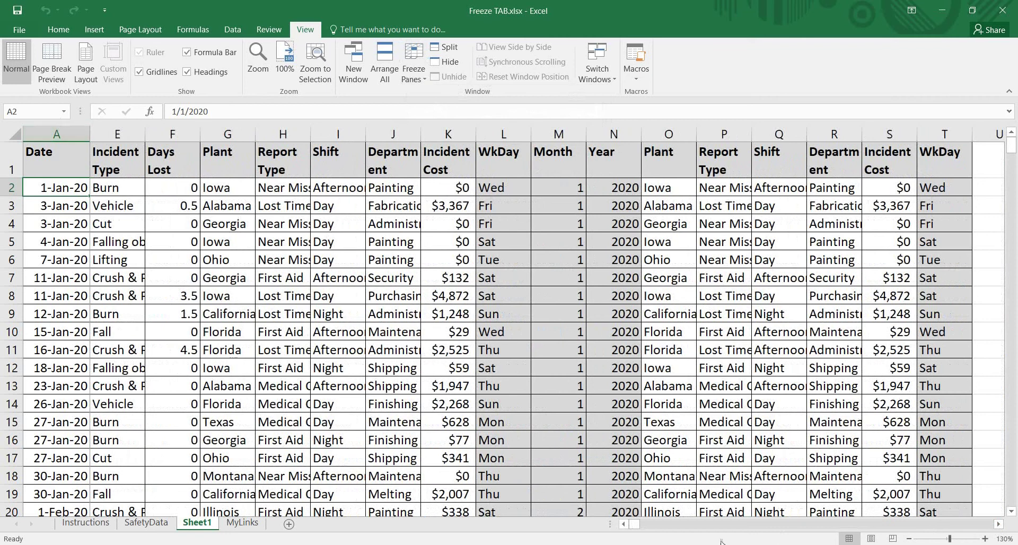
Step: Return to the first columns, highlight header row 1 and column A, and unfreeze the panes
{"action": "left_click", "coordinate": [636, 526]}
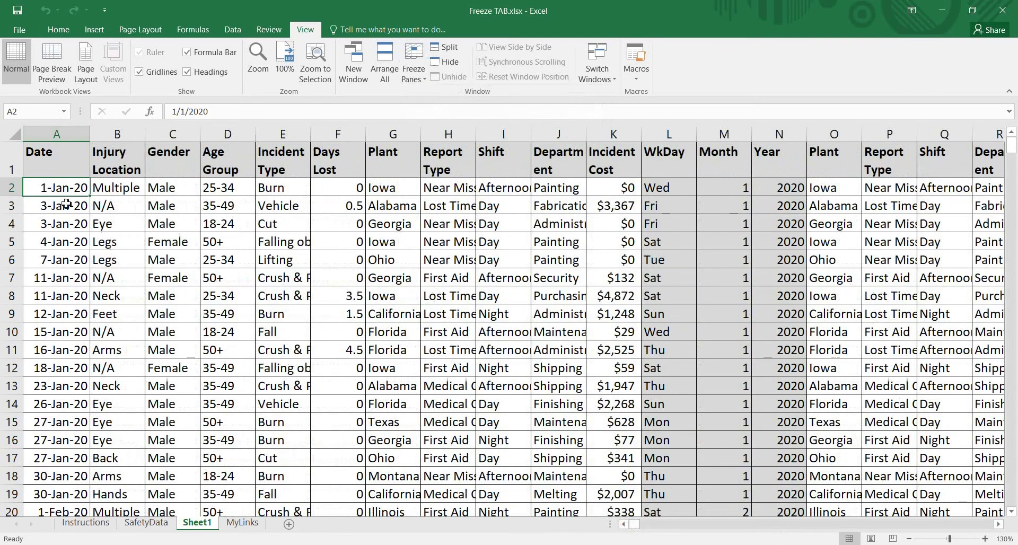
{"action": "left_click", "coordinate": [39, 162]}
{"action": "left_click", "coordinate": [12, 160]}
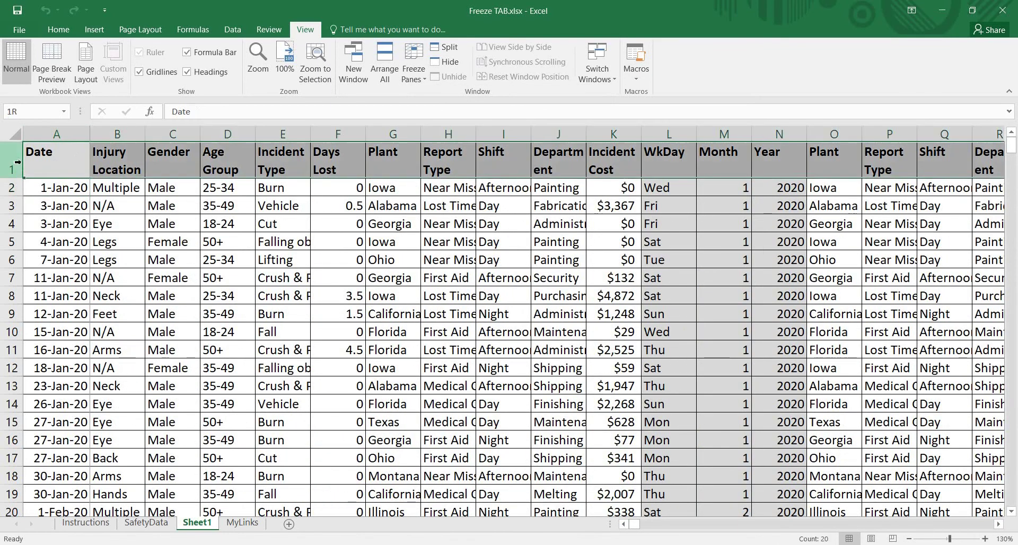
{"action": "left_click", "coordinate": [69, 134]}
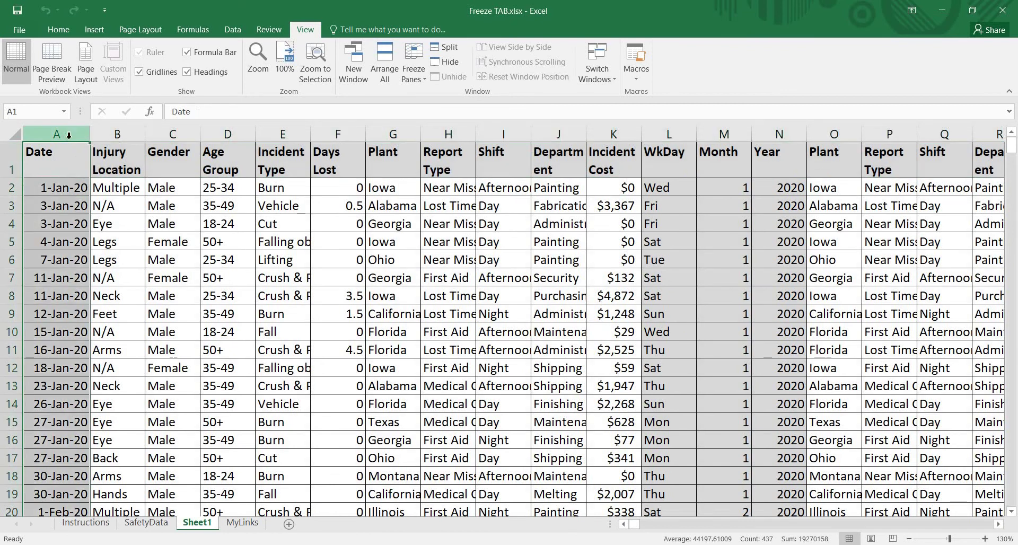
{"action": "left_click", "coordinate": [414, 80]}
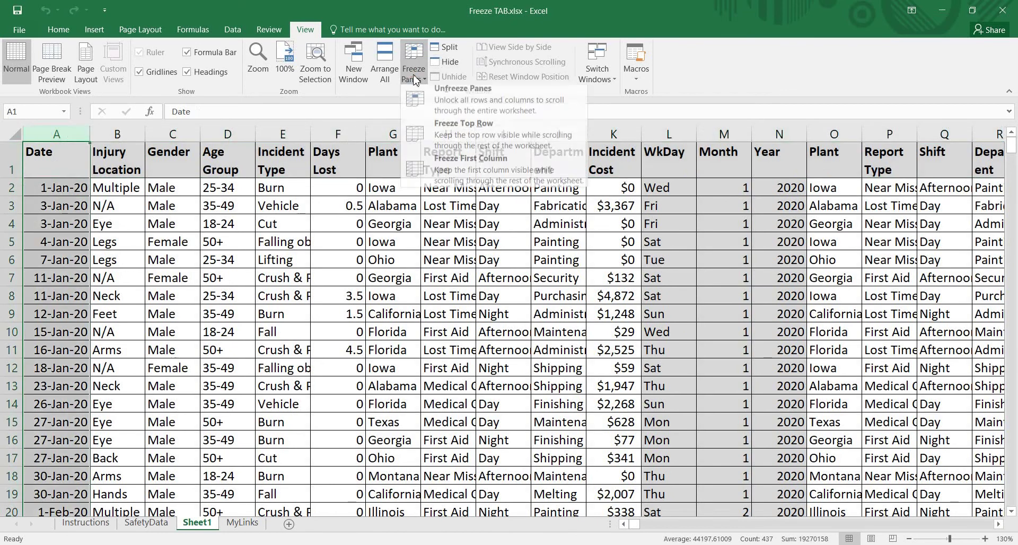
{"action": "left_click", "coordinate": [445, 89]}
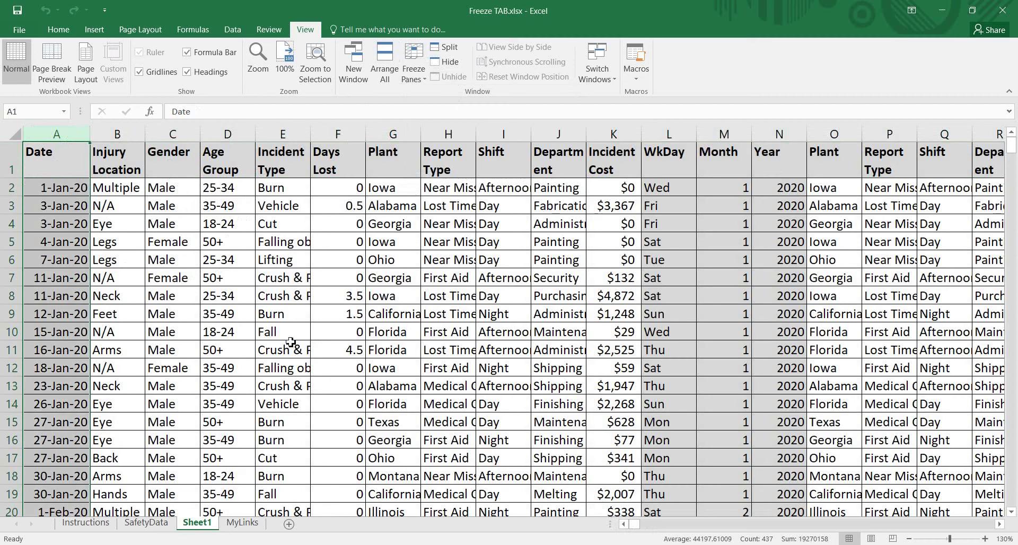
Step: Examine header row 1 and the Date column by highlighting each in turn as the areas to keep visible
{"action": "left_click", "coordinate": [14, 166]}
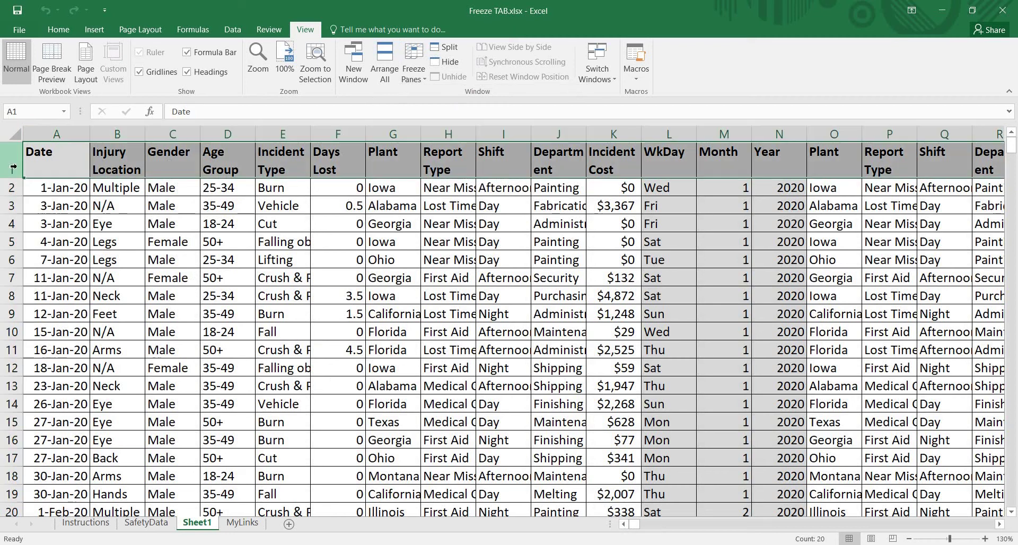
{"action": "left_click", "coordinate": [76, 134]}
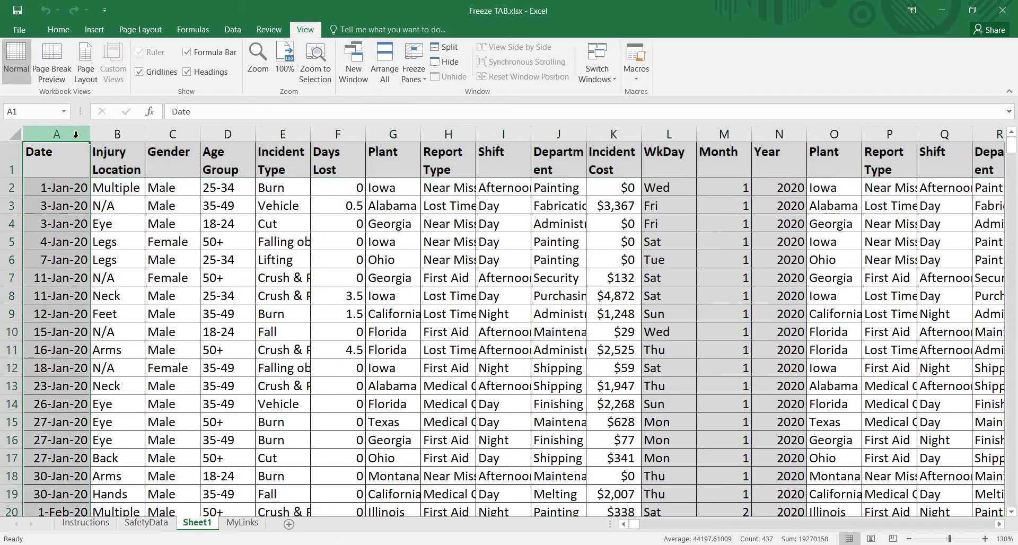
{"action": "left_click", "coordinate": [15, 158]}
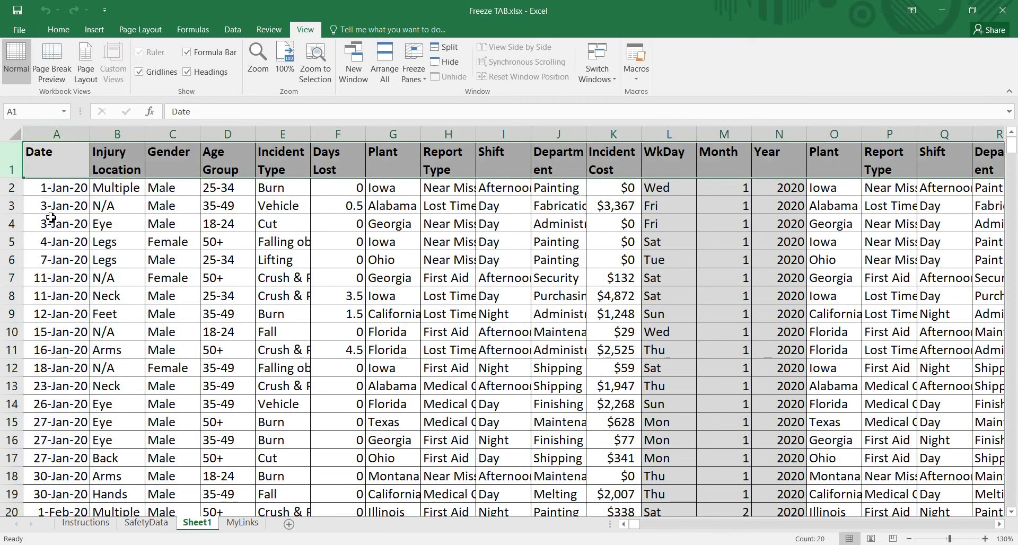
{"action": "left_click", "coordinate": [57, 136]}
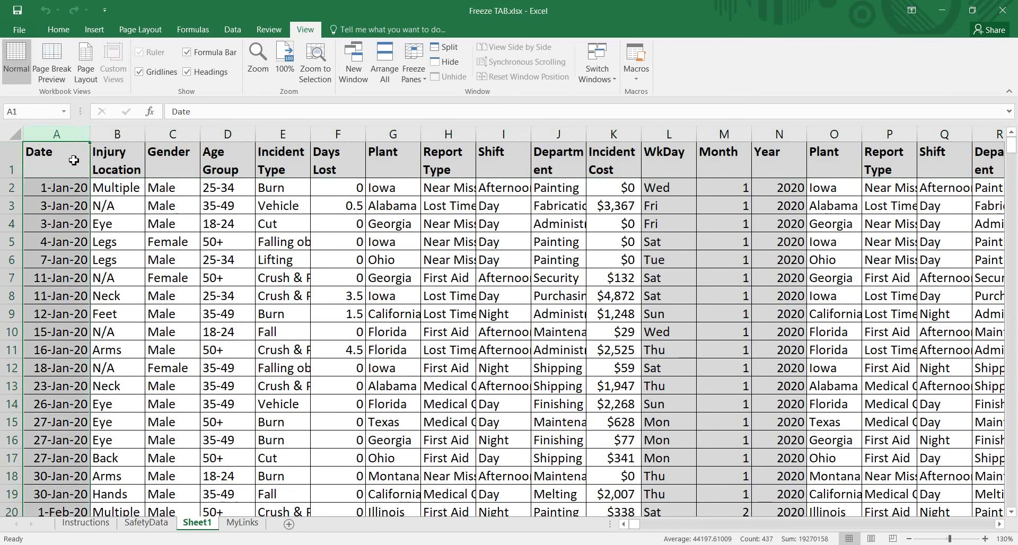
{"action": "left_click", "coordinate": [12, 158]}
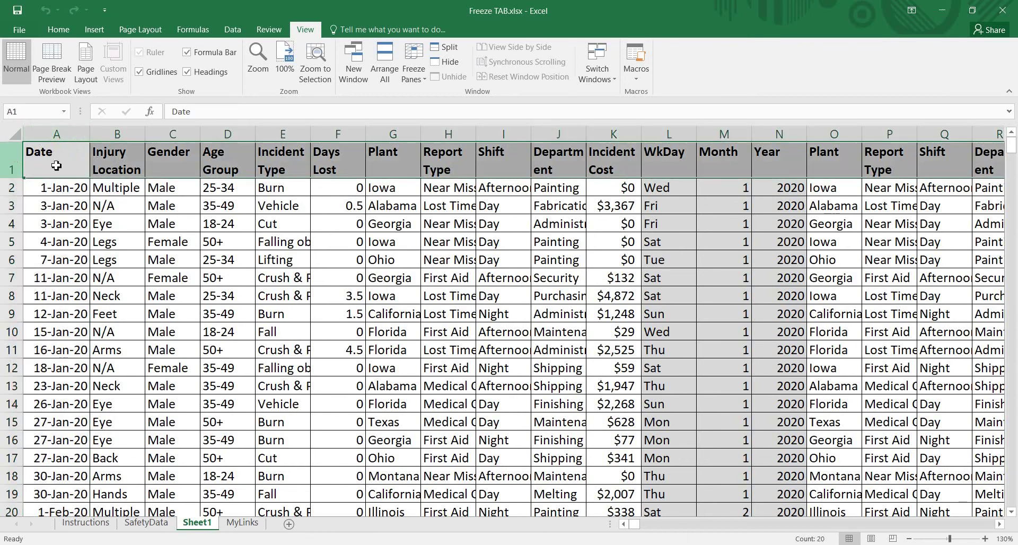
{"action": "left_click", "coordinate": [72, 138]}
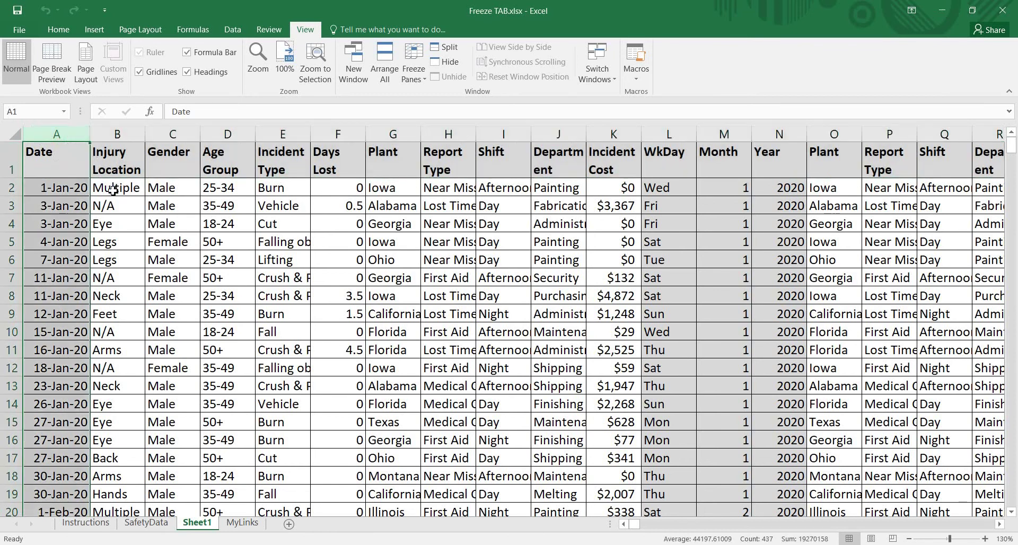
{"action": "left_click", "coordinate": [9, 157]}
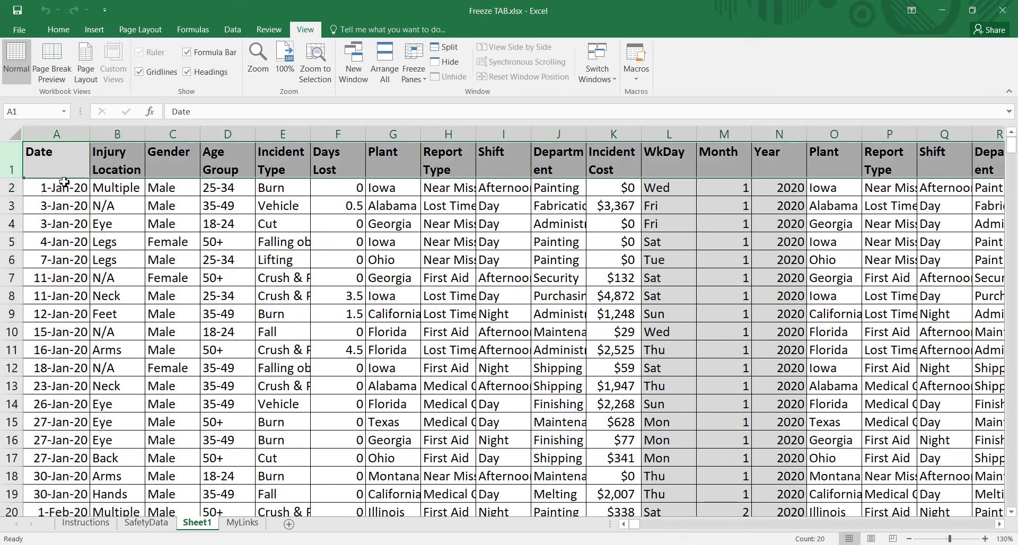
{"action": "left_click", "coordinate": [76, 134]}
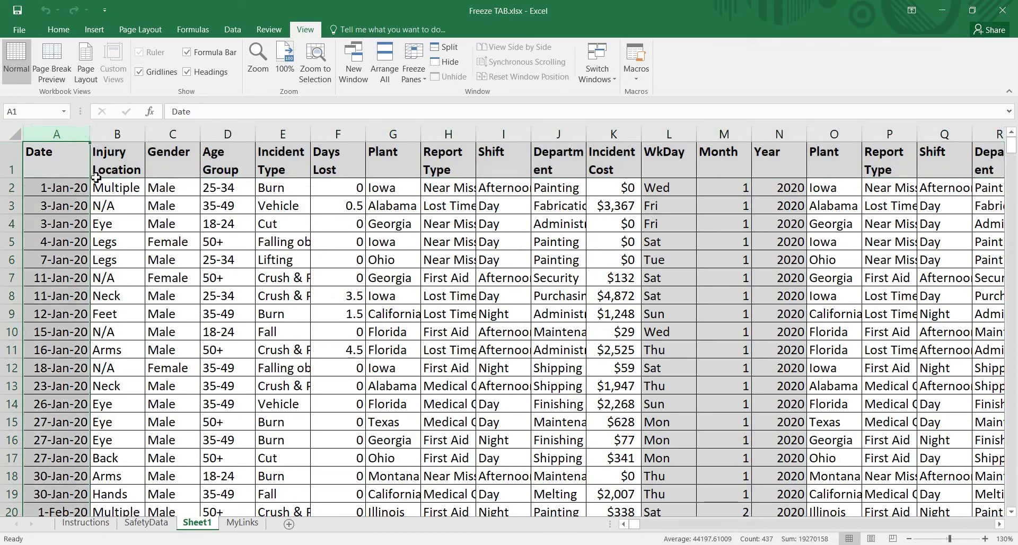
Step: Freeze row 1 and column A together by applying Freeze Panes at cell B2
{"action": "left_click", "coordinate": [122, 190]}
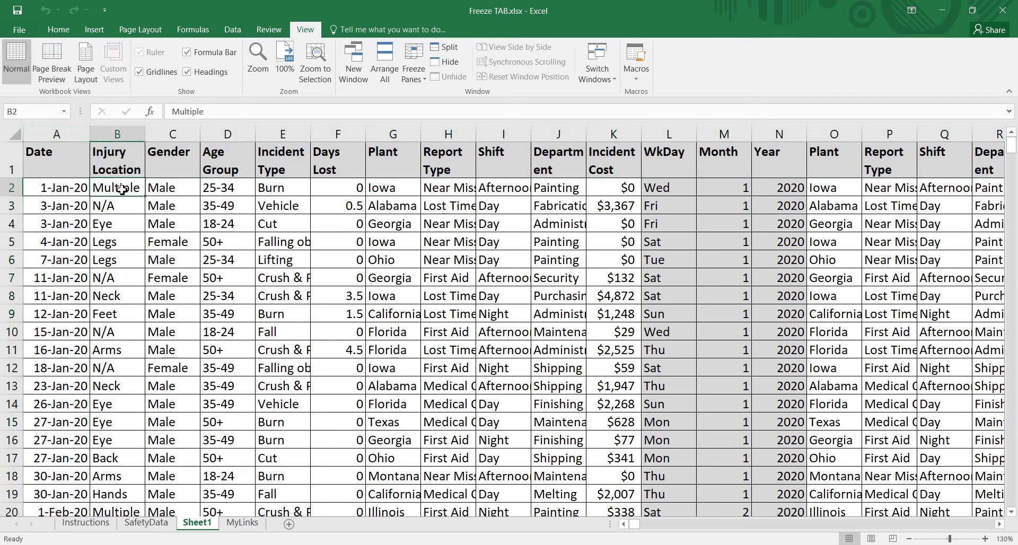
{"action": "left_click", "coordinate": [415, 81]}
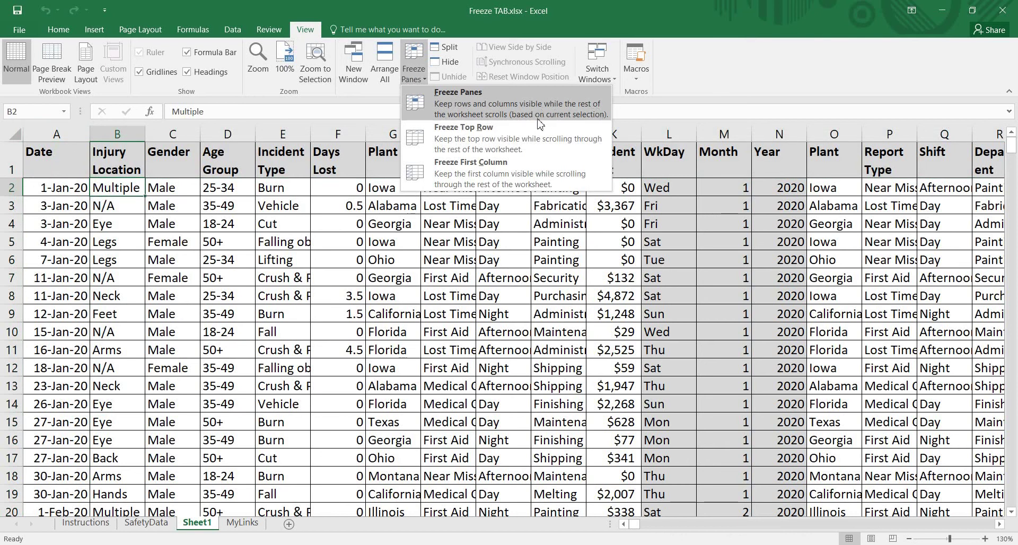
{"action": "left_click", "coordinate": [456, 108]}
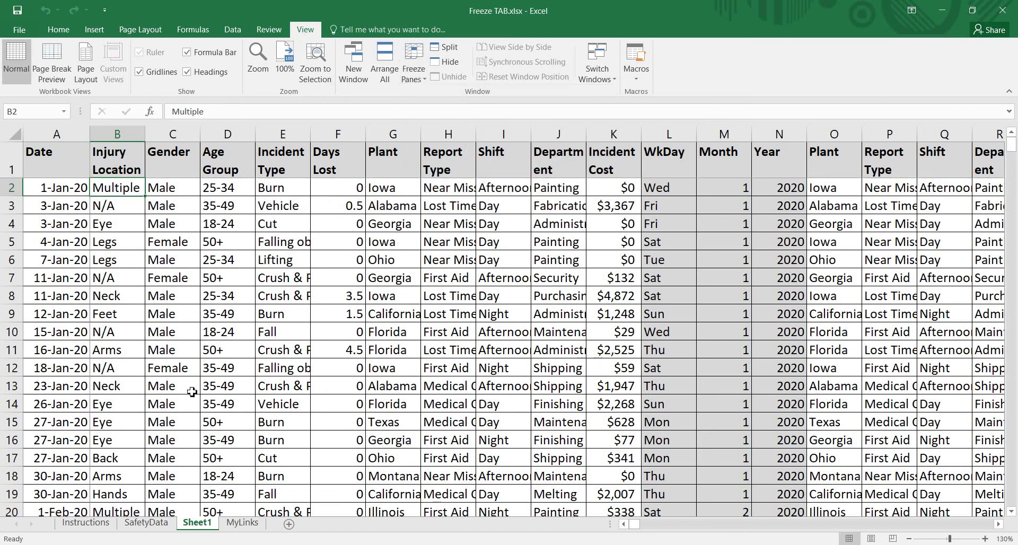
Step: Check whether the header row stays in place while moving down to the May 2020 records and back, highlighting row 1
{"action": "scroll", "coordinate": [222, 372], "scroll_direction": "down", "scroll_amount": 16}
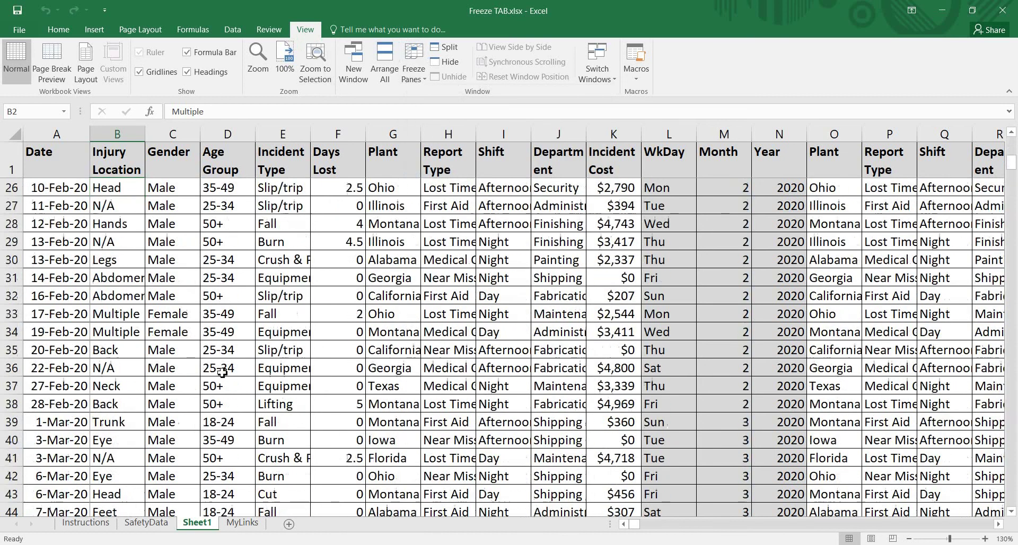
{"action": "scroll", "coordinate": [222, 373], "scroll_direction": "down", "scroll_amount": 8}
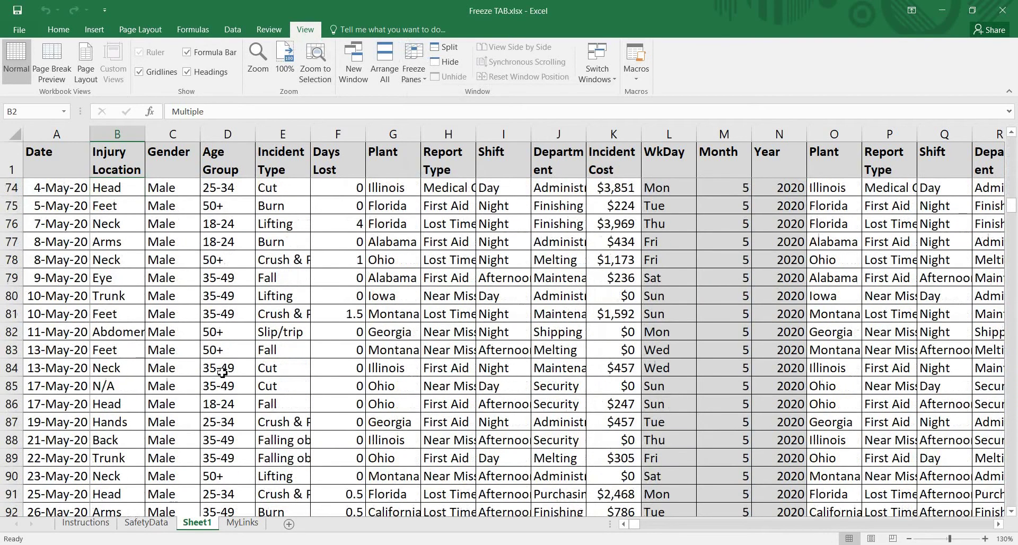
{"action": "scroll", "coordinate": [223, 372], "scroll_direction": "up", "scroll_amount": 11}
{"action": "scroll", "coordinate": [222, 373], "scroll_direction": "up", "scroll_amount": 5}
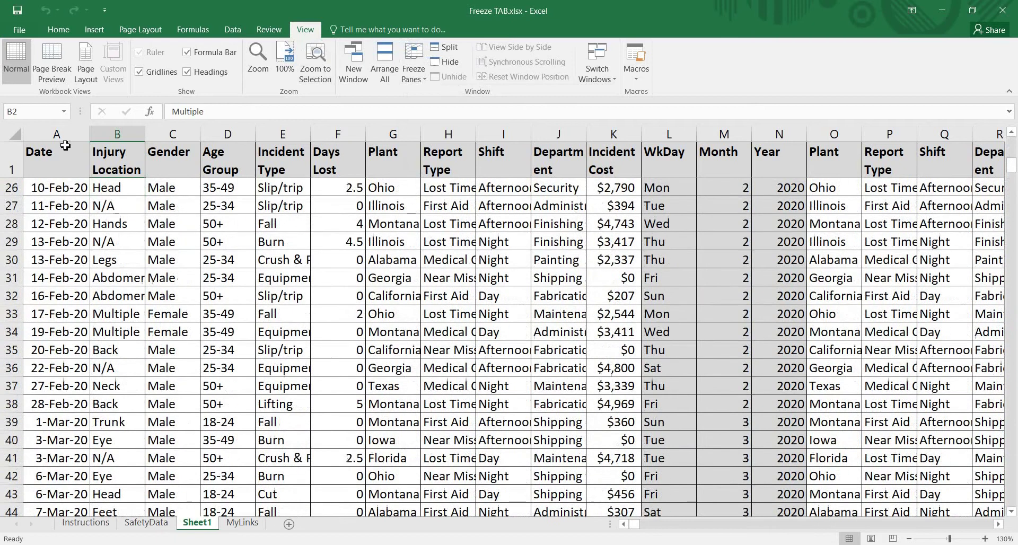
{"action": "left_click", "coordinate": [18, 154]}
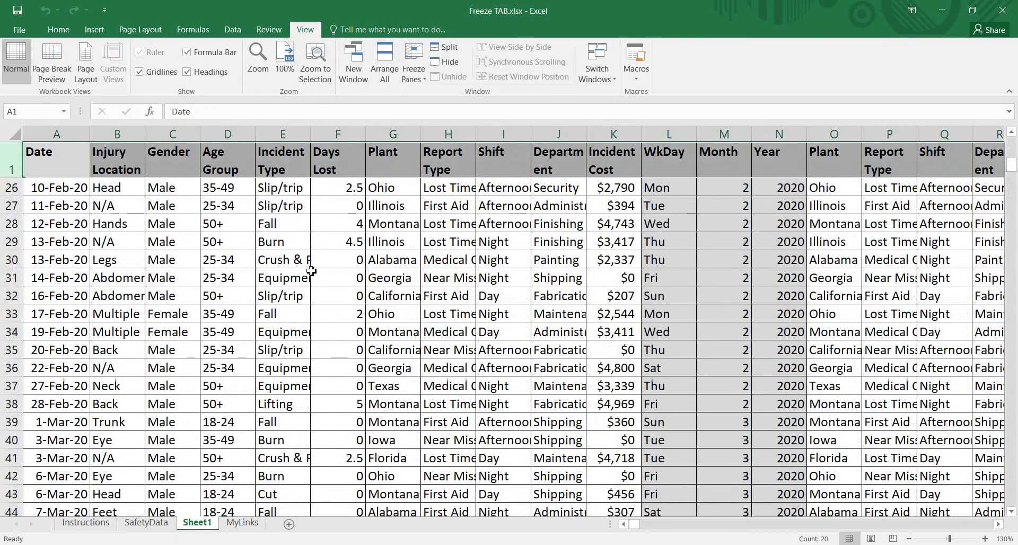
{"action": "scroll", "coordinate": [214, 340], "scroll_direction": "down", "scroll_amount": 2}
{"action": "scroll", "coordinate": [217, 342], "scroll_direction": "up", "scroll_amount": 10}
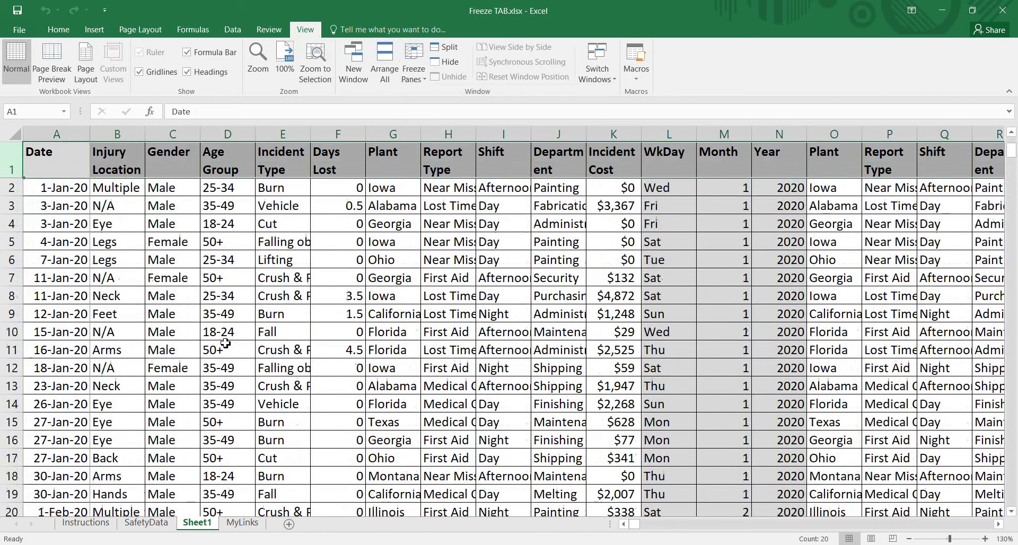
Step: Highlight the Date column and check whether it stays in place while the sheet moves sideways and back
{"action": "left_click", "coordinate": [61, 135]}
{"action": "left_click", "coordinate": [294, 253]}
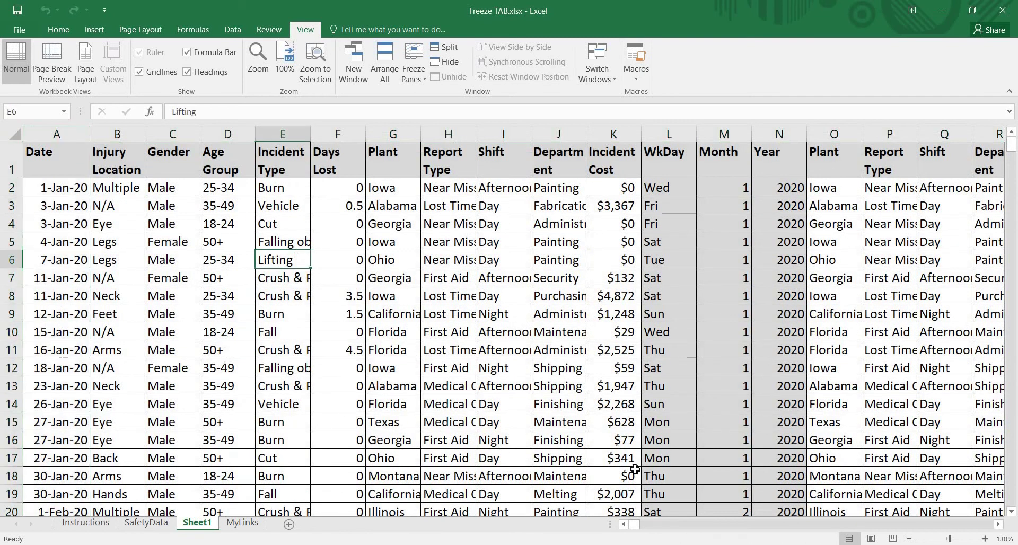
{"action": "left_click", "coordinate": [998, 524]}
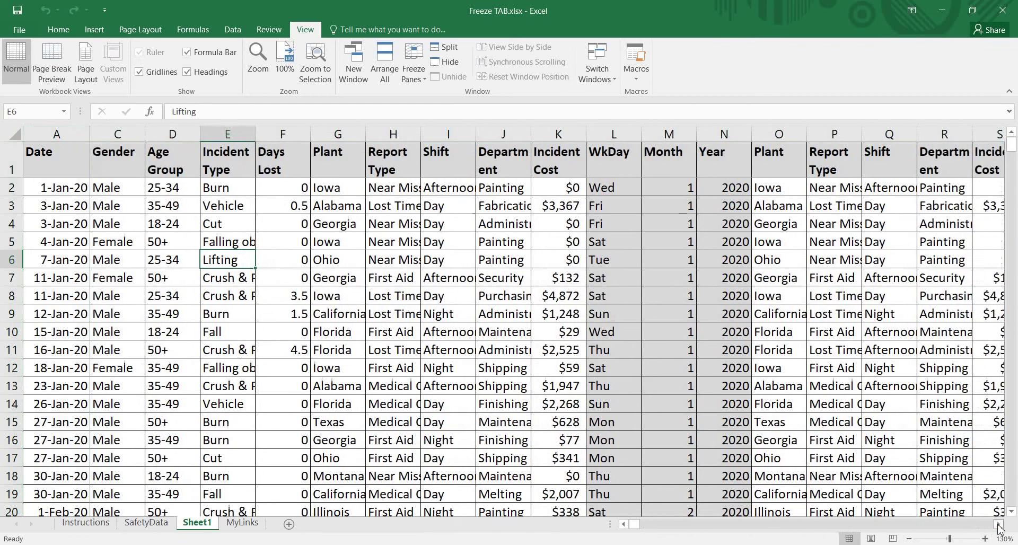
{"action": "left_click", "coordinate": [998, 524]}
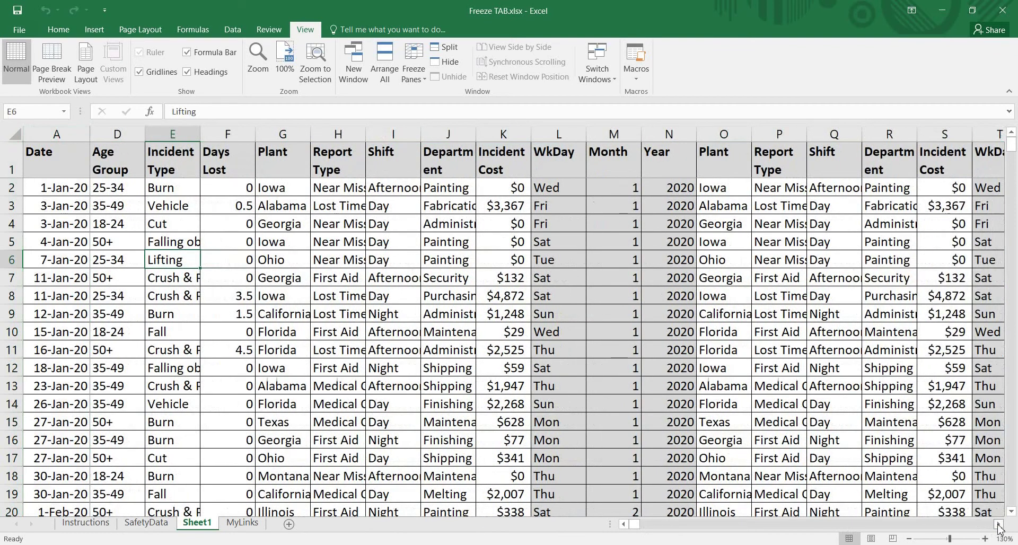
{"action": "left_click", "coordinate": [624, 525]}
{"action": "left_click", "coordinate": [624, 525]}
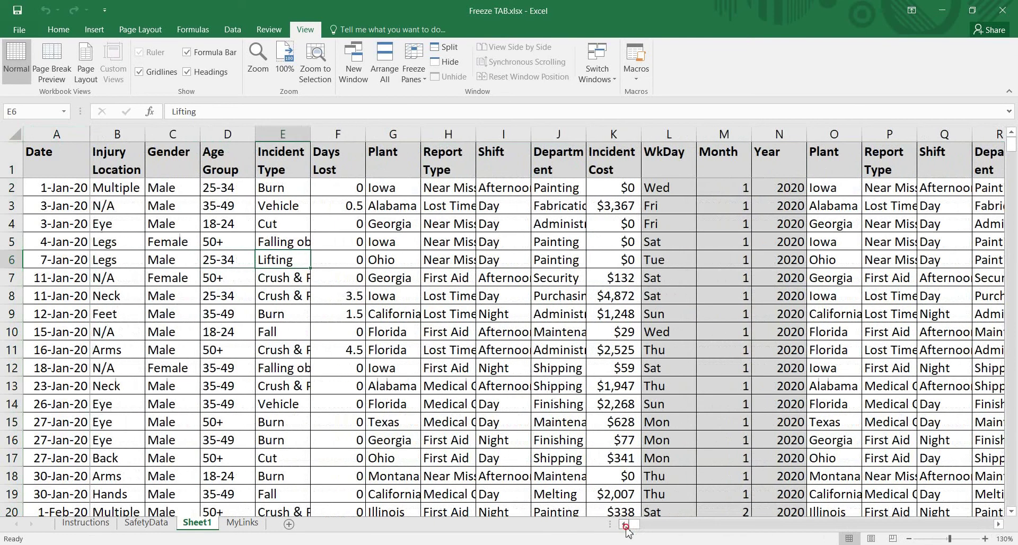
Step: Highlight columns A and B and rows 1 and 2, and unfreeze the panes
{"action": "left_click", "coordinate": [68, 160]}
{"action": "left_click", "coordinate": [57, 134]}
{"action": "left_click", "coordinate": [11, 161]}
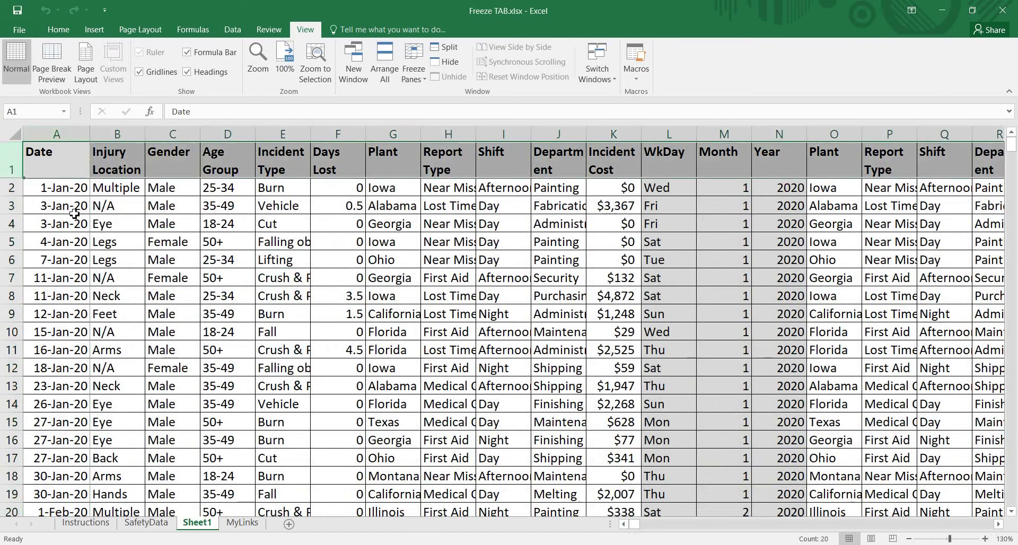
{"action": "left_click", "coordinate": [184, 192]}
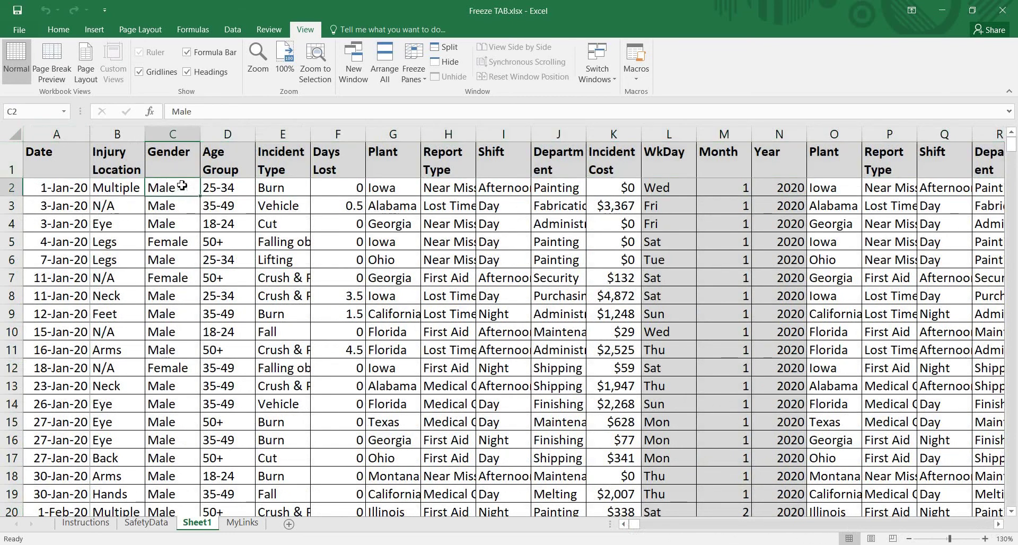
{"action": "left_click_drag", "start_coordinate": [74, 135], "coordinate": [114, 138]}
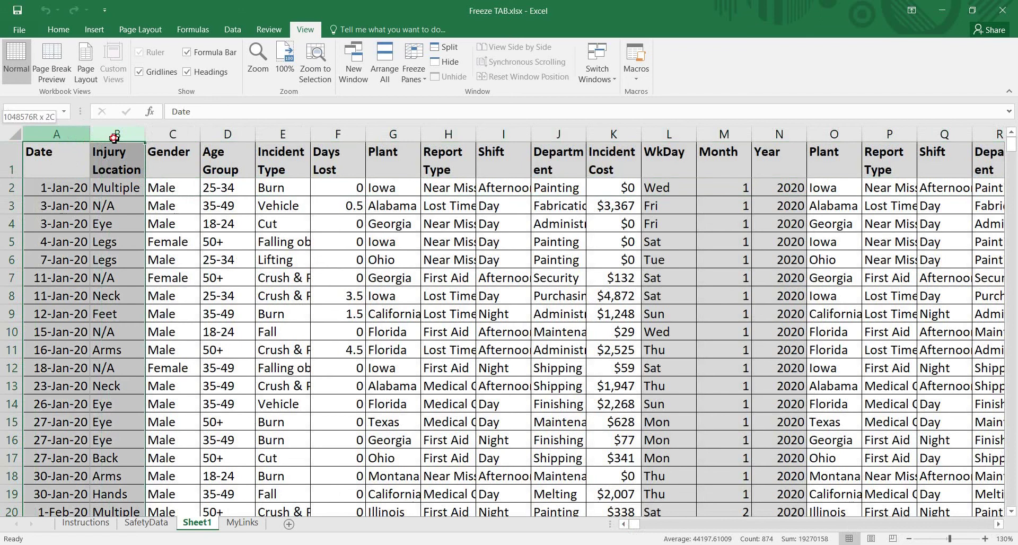
{"action": "left_click_drag", "start_coordinate": [11, 161], "coordinate": [37, 178]}
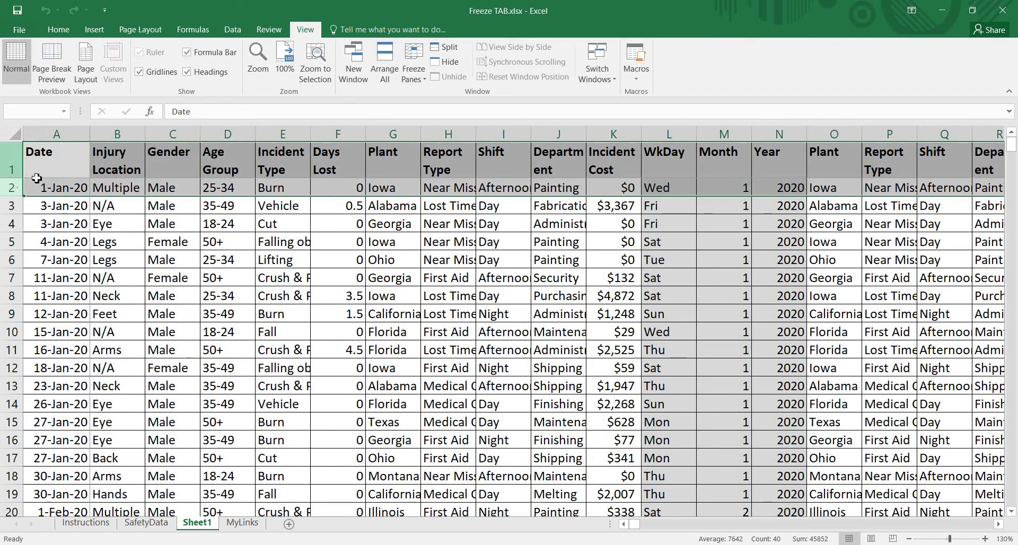
{"action": "left_click", "coordinate": [415, 73]}
{"action": "left_click", "coordinate": [469, 102]}
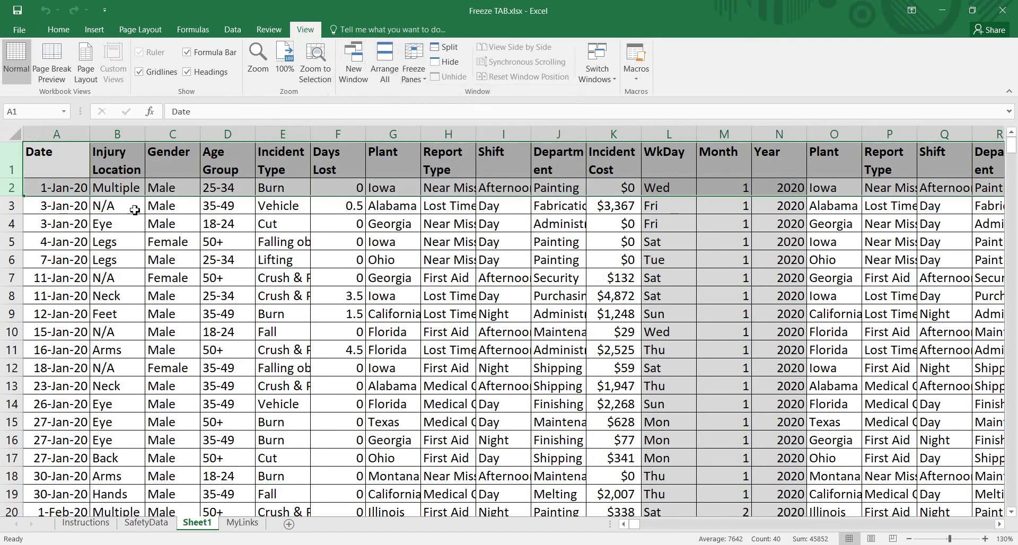
Step: Freeze rows 1 and 2 together with columns A and B by applying Freeze Panes at cell C3
{"action": "left_click_drag", "start_coordinate": [59, 136], "coordinate": [107, 137]}
{"action": "left_click_drag", "start_coordinate": [13, 163], "coordinate": [9, 180]}
{"action": "left_click", "coordinate": [168, 206]}
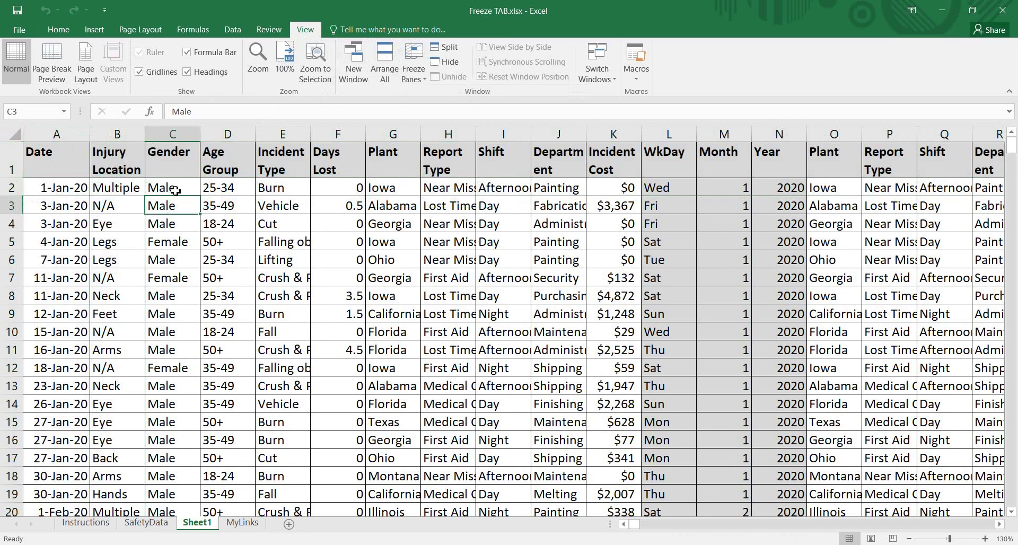
{"action": "left_click", "coordinate": [413, 68]}
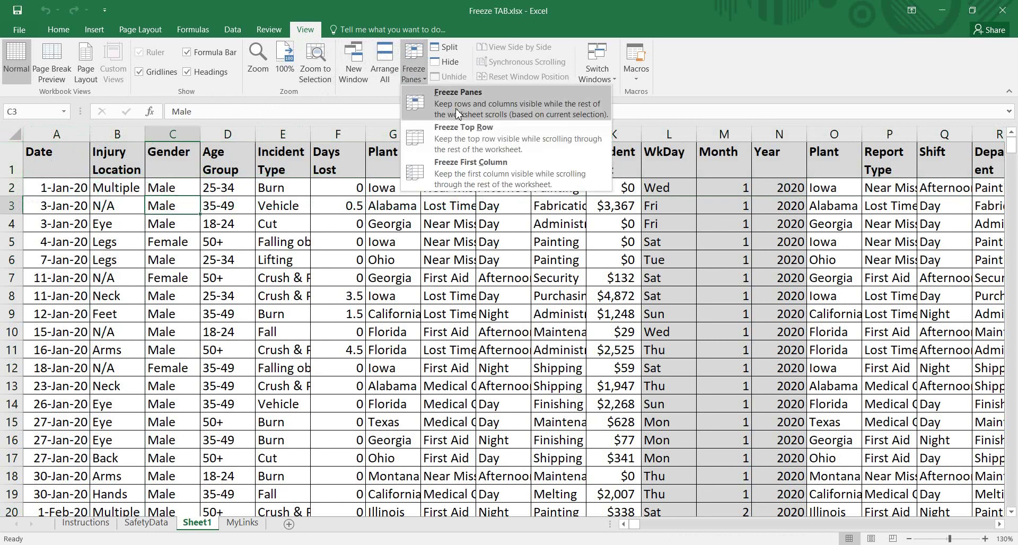
{"action": "left_click", "coordinate": [457, 113]}
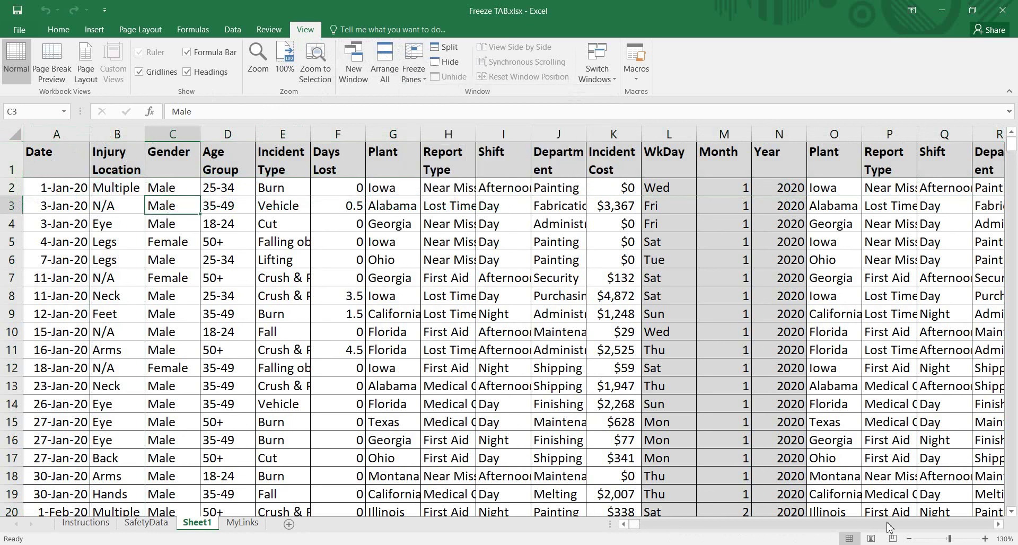
Step: Highlight columns A and B and check whether both stay in place while scrolling sideways to the last columns
{"action": "left_click_drag", "start_coordinate": [55, 134], "coordinate": [117, 134]}
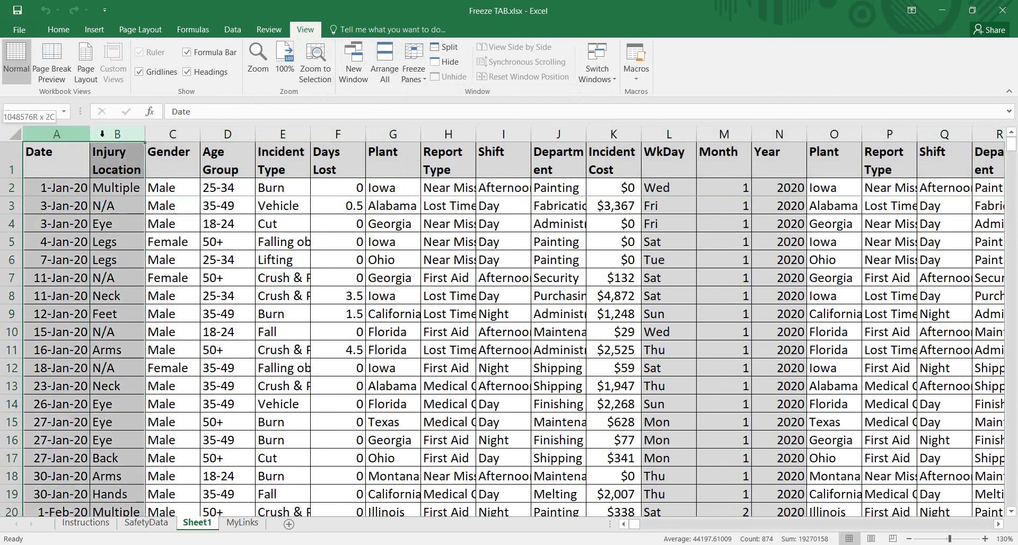
{"action": "left_click", "coordinate": [999, 524]}
{"action": "left_click", "coordinate": [999, 523]}
{"action": "left_click", "coordinate": [998, 523]}
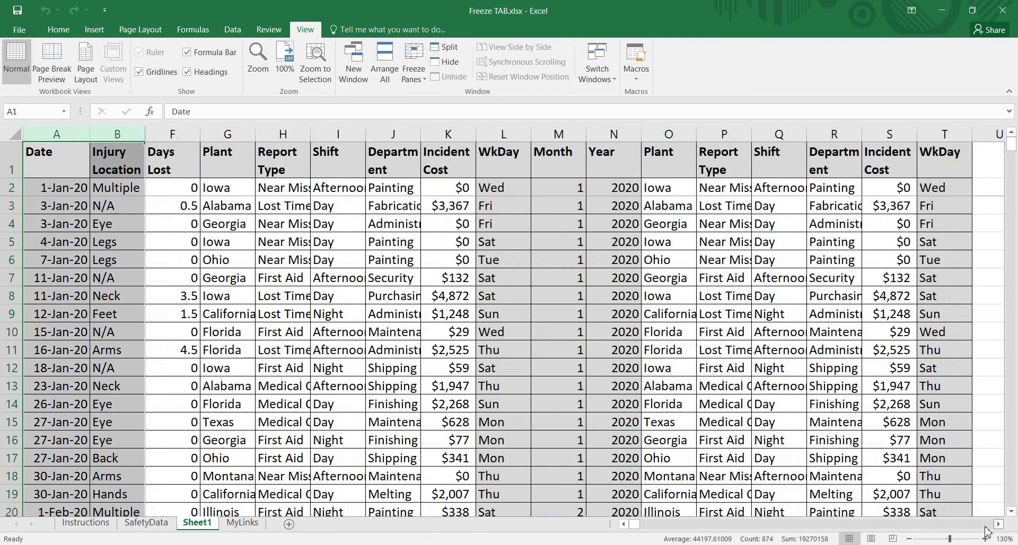
Step: Bring the sheet back to column C and select cell C3, the freeze point below row 2 and beside column B
{"action": "left_click", "coordinate": [623, 524]}
{"action": "left_click", "coordinate": [623, 523]}
{"action": "left_click", "coordinate": [623, 524]}
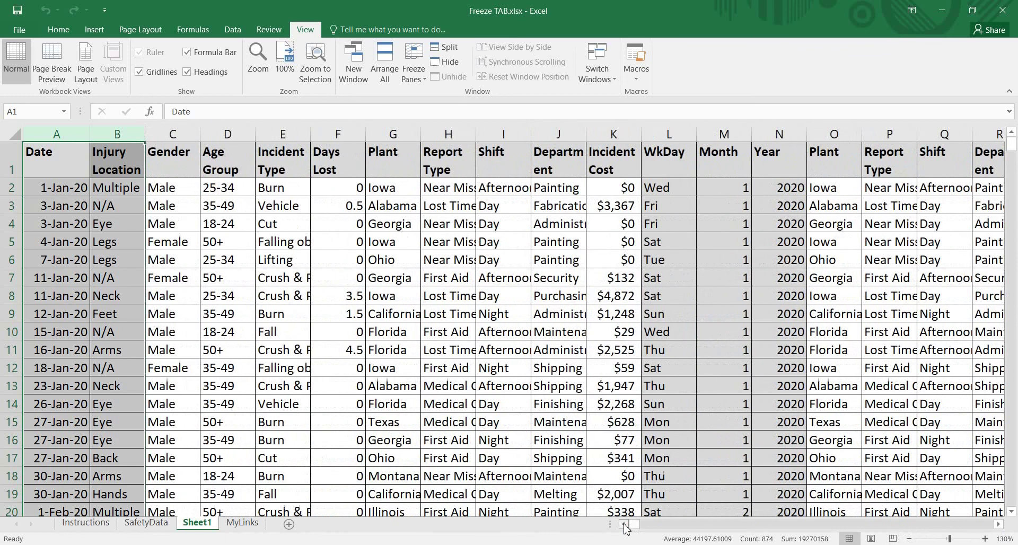
{"action": "left_click", "coordinate": [42, 188]}
{"action": "left_click", "coordinate": [166, 186]}
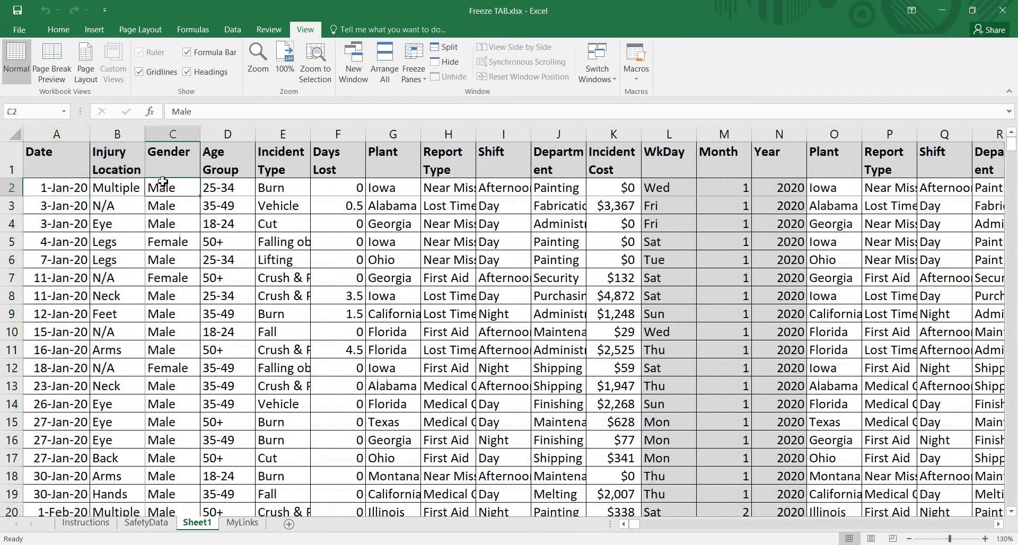
{"action": "left_click", "coordinate": [167, 153]}
{"action": "left_click", "coordinate": [171, 199]}
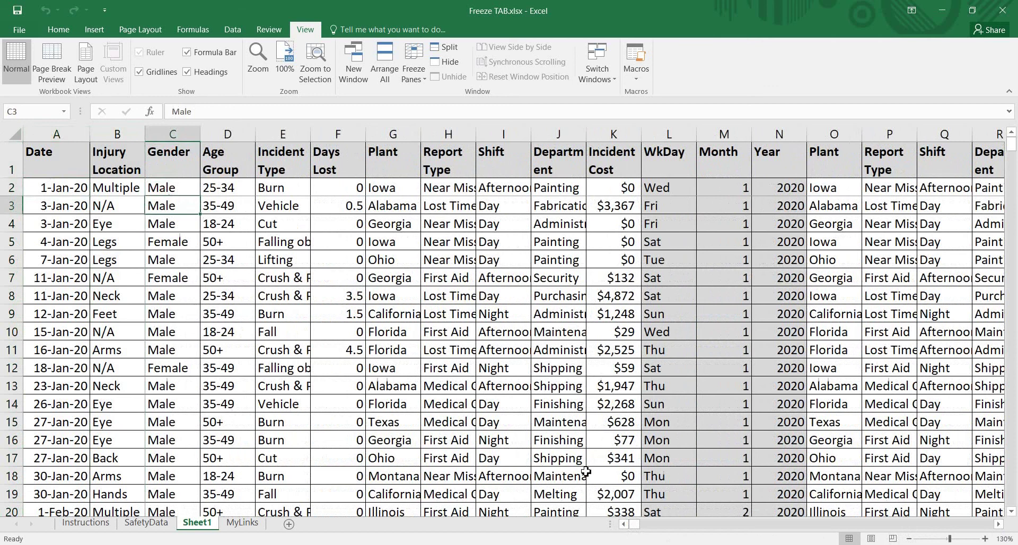
Step: Check whether rows 1 and 2 stay in place while scrolling down, highlight both rows, and return to the first records at cell B2
{"action": "left_click", "coordinate": [1012, 511]}
{"action": "left_click", "coordinate": [1011, 511]}
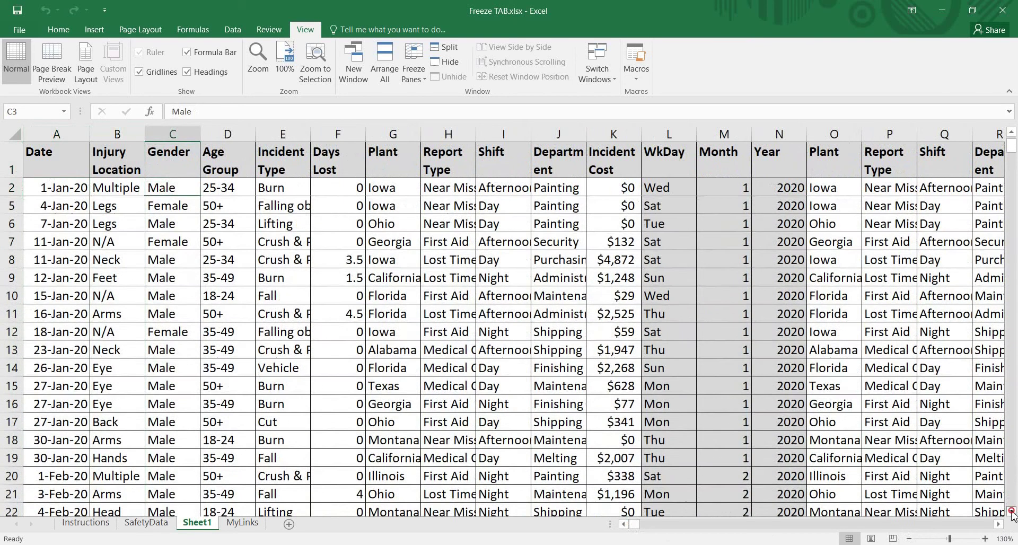
{"action": "left_click", "coordinate": [1011, 511]}
{"action": "left_click", "coordinate": [1011, 511]}
{"action": "left_click", "coordinate": [1011, 511]}
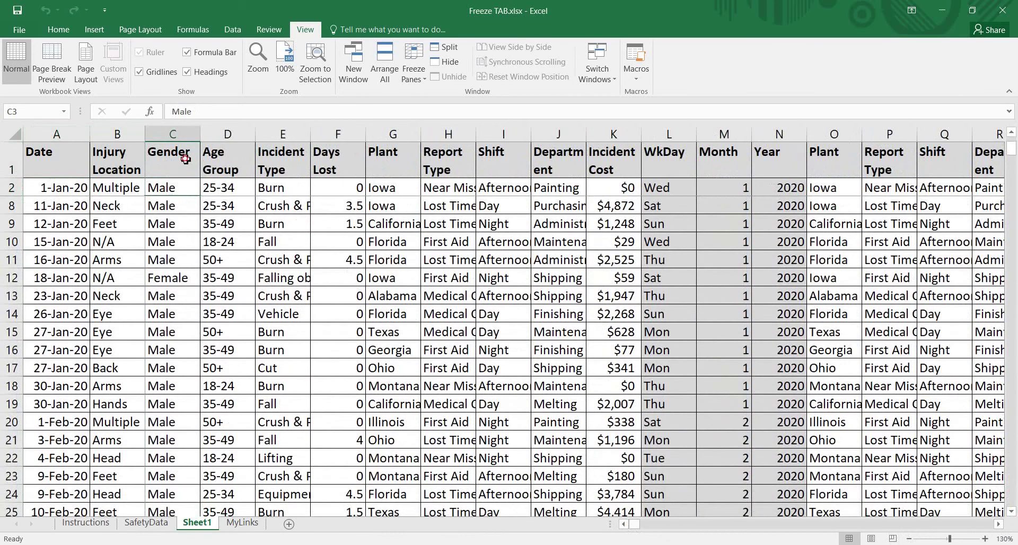
{"action": "left_click", "coordinate": [185, 159]}
{"action": "left_click", "coordinate": [117, 188]}
{"action": "left_click_drag", "start_coordinate": [9, 159], "coordinate": [9, 185]}
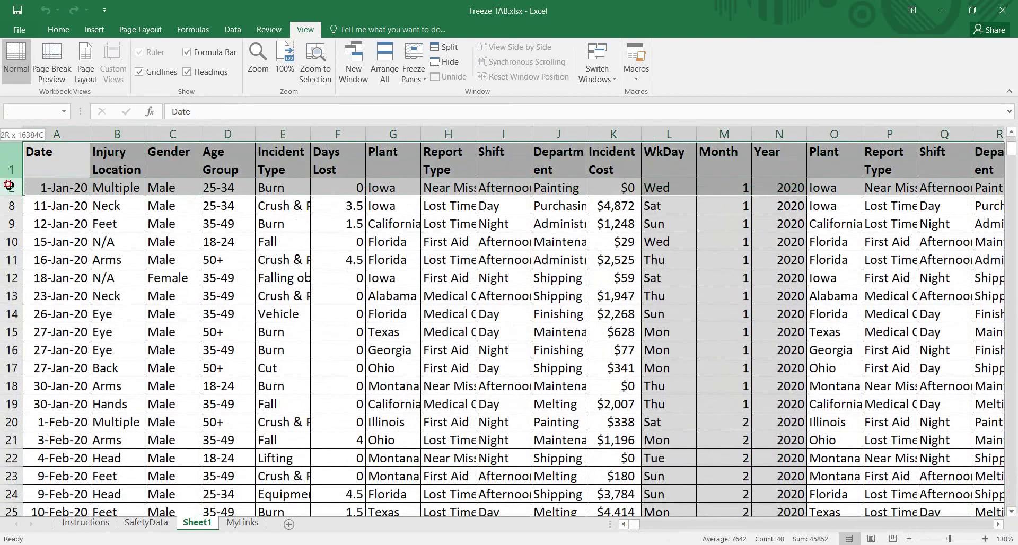
{"action": "scroll", "coordinate": [293, 324], "scroll_direction": "up", "scroll_amount": 2}
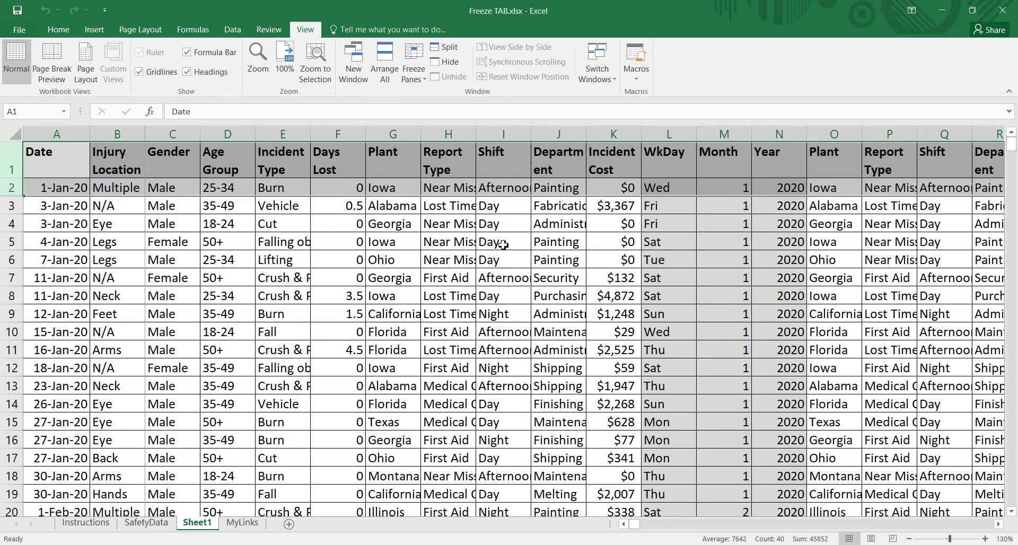
{"action": "left_click", "coordinate": [123, 188]}
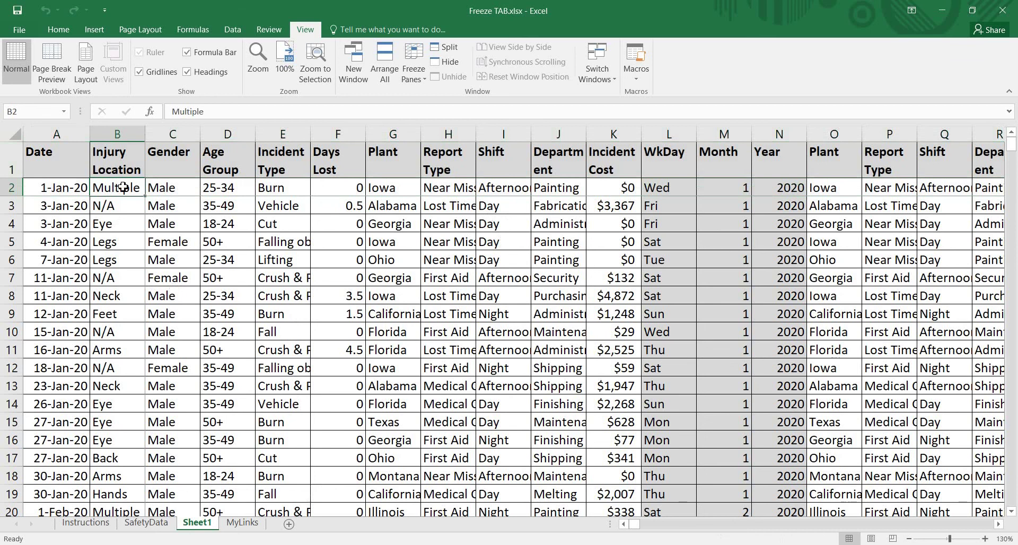